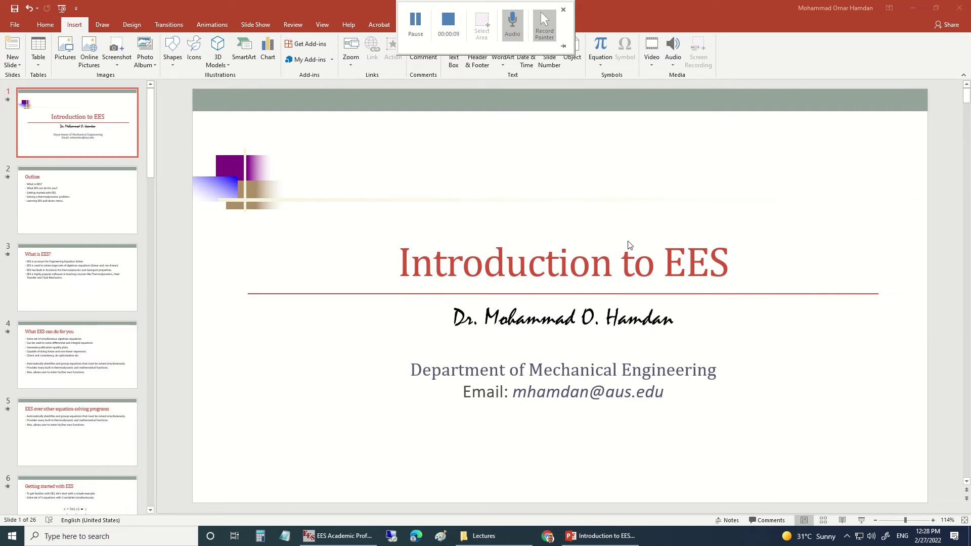
- Review the introductory slides up to the "Getting started with EES" example with three simultaneous equations
scroll(630, 245, down, 2)
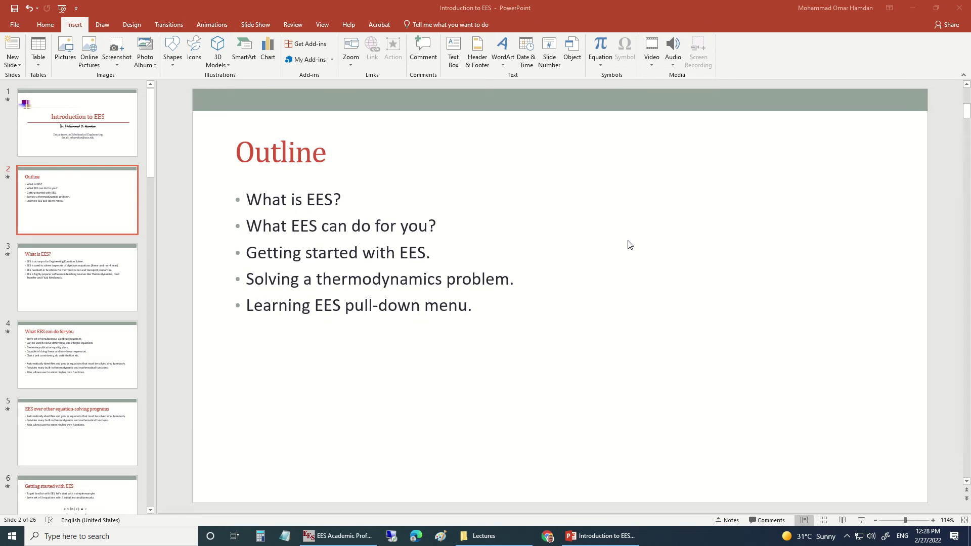
key(Page_Down)
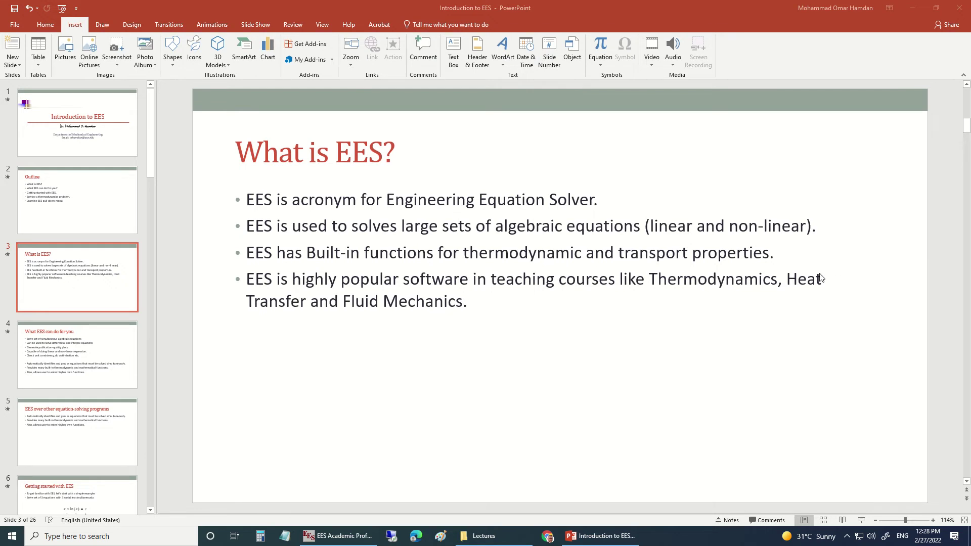
scroll(821, 274, down, 1)
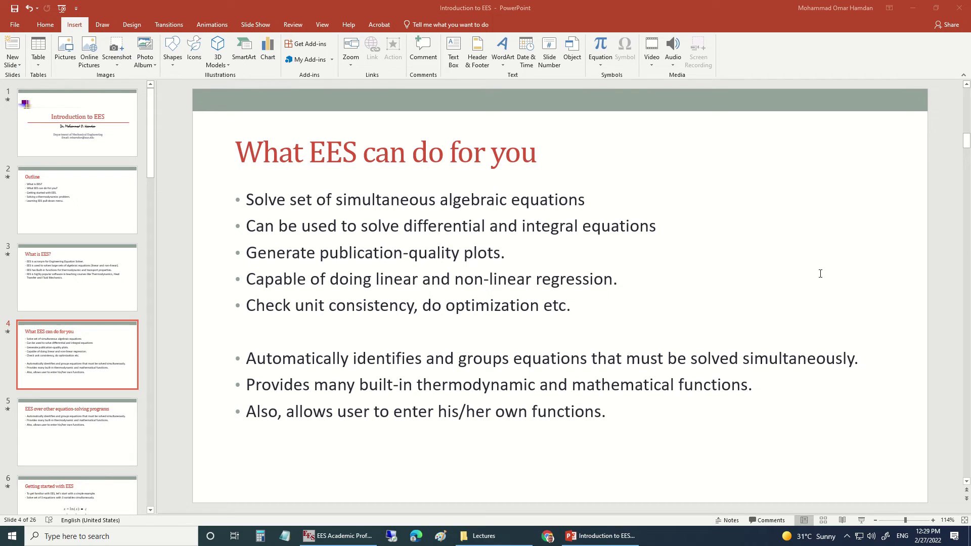
scroll(686, 344, down, 1)
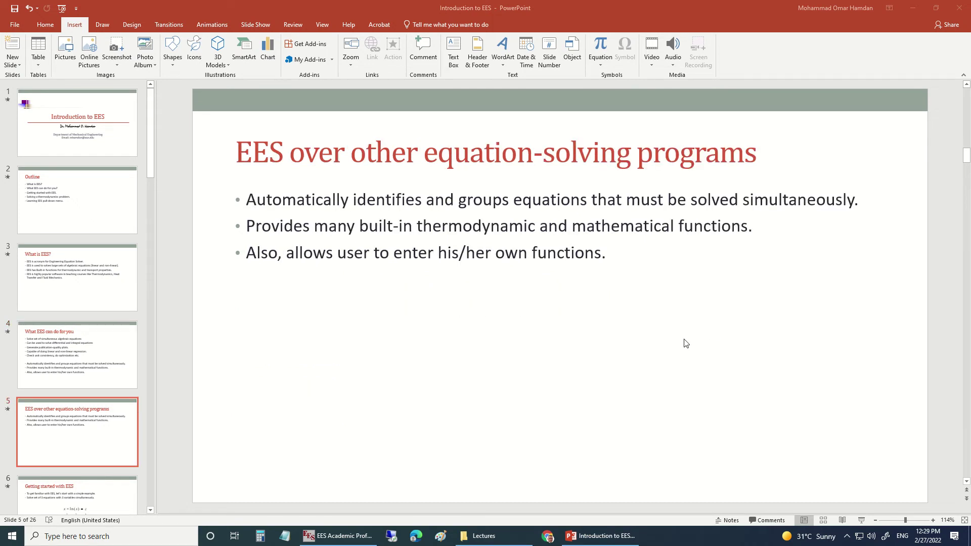
scroll(671, 337, down, 1)
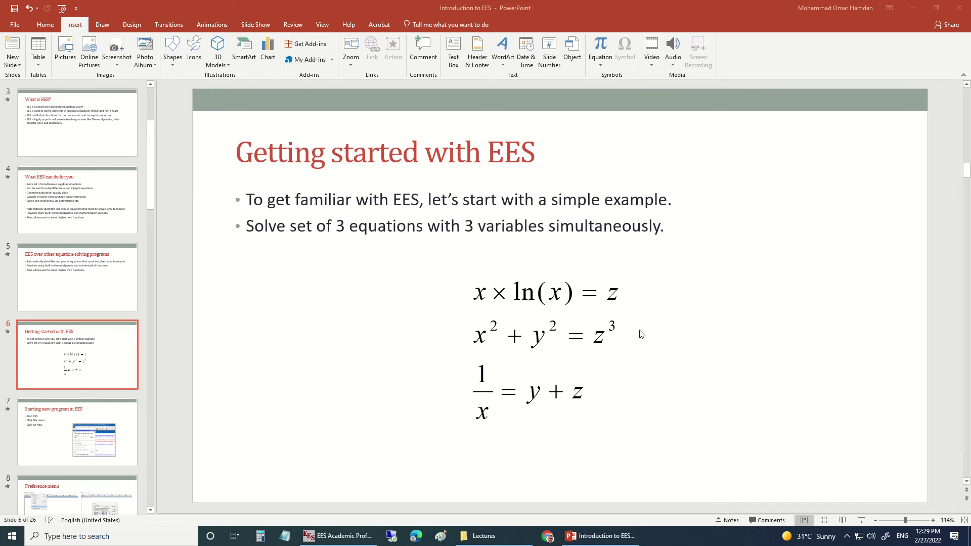
- Search the computer for "ees" to locate the EES application, and dismiss the search
click(172, 537)
text(e)
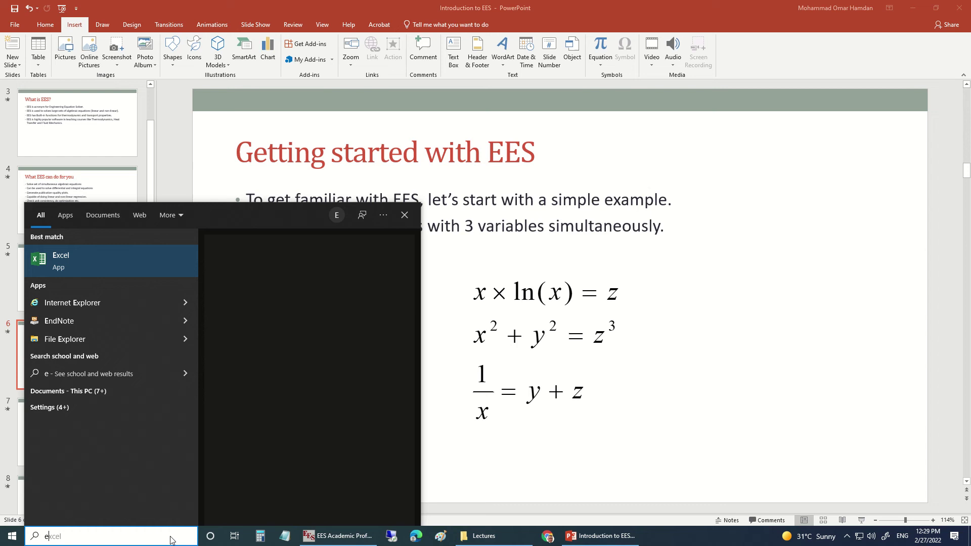
text(es)
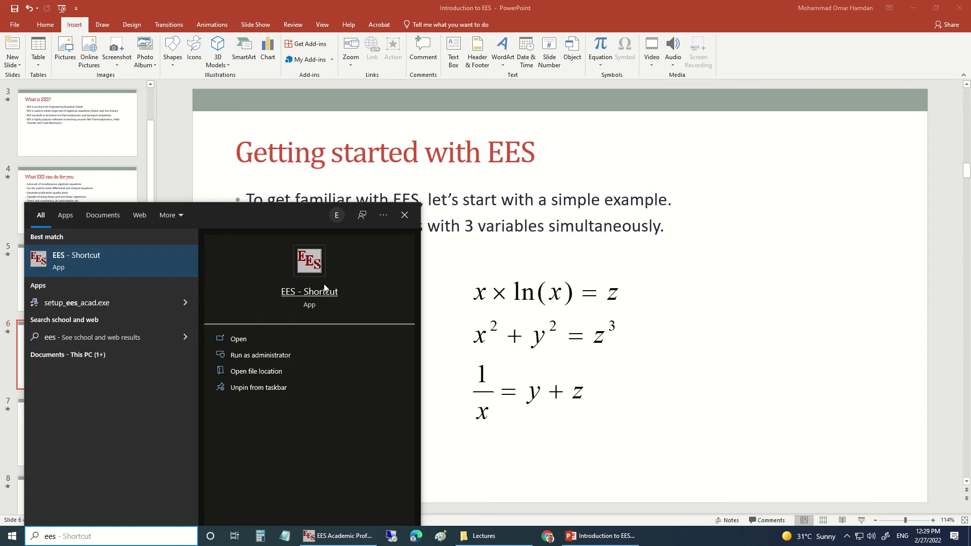
click(714, 373)
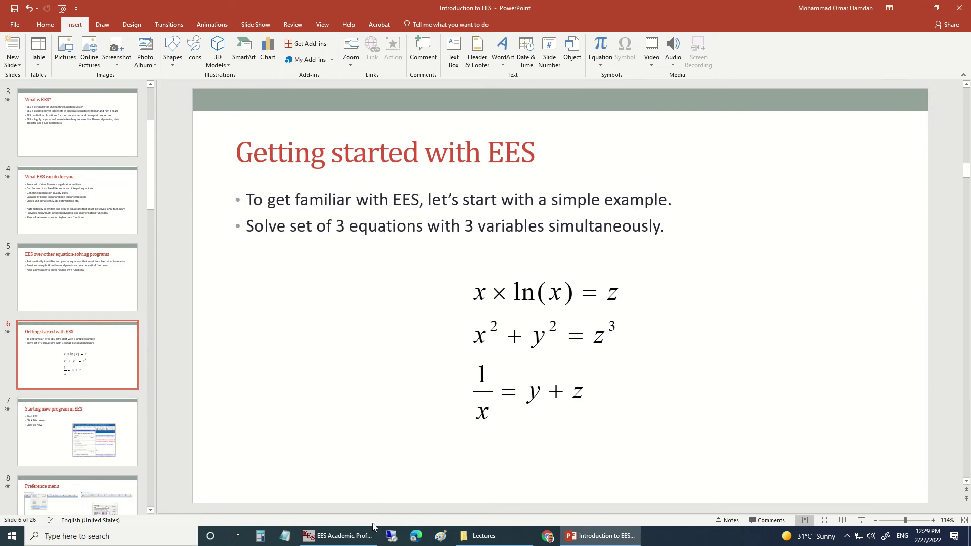
- Switch to EES, enter the equation x*ln(x)=z in the Equations window and enlarge the application window vertically
click(347, 537)
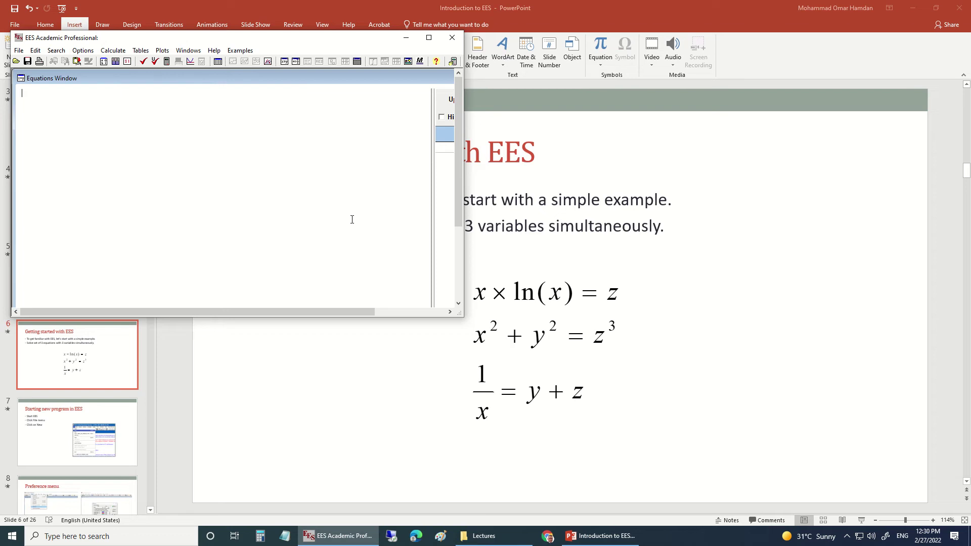
text(x*ln(x)=z)
drag(254, 317, 278, 454)
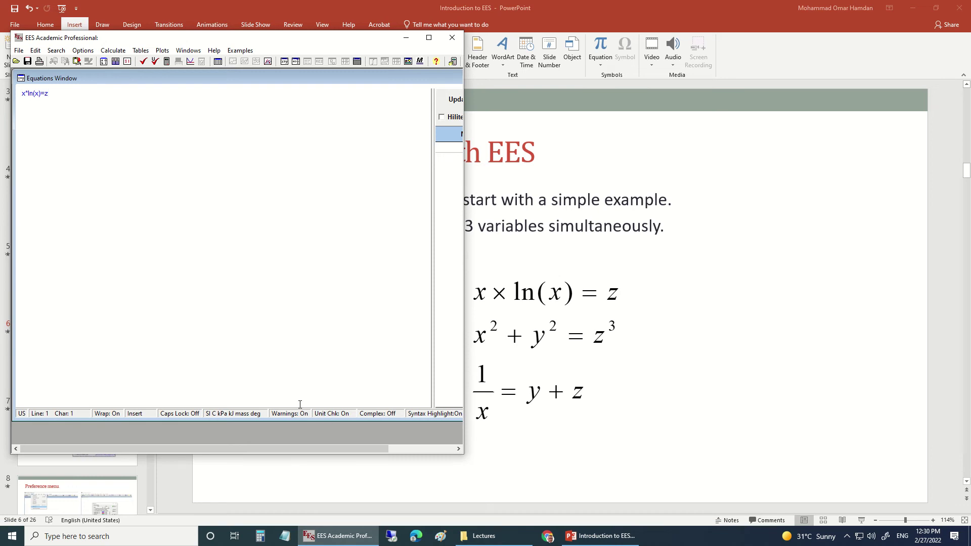
- Set the general display font size to 24 in the preferences
click(83, 50)
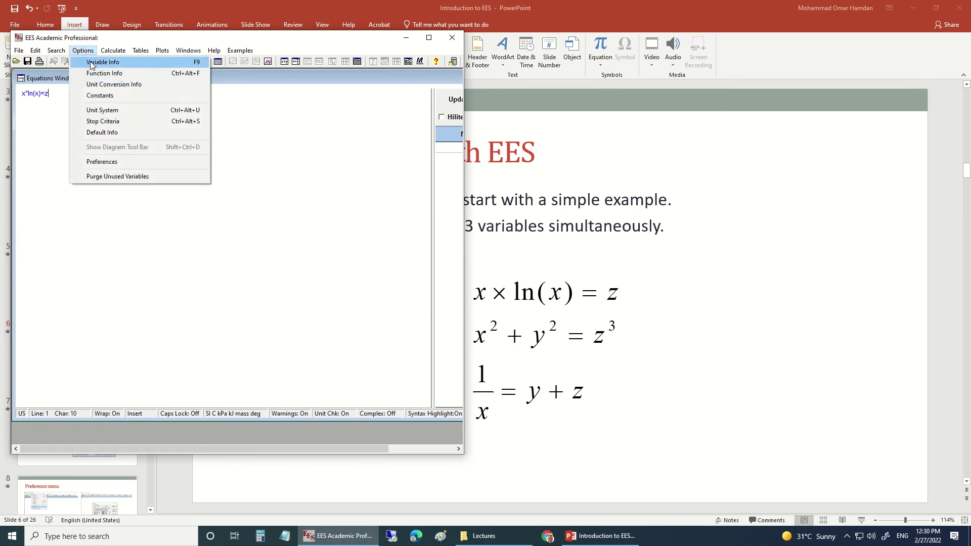
click(101, 110)
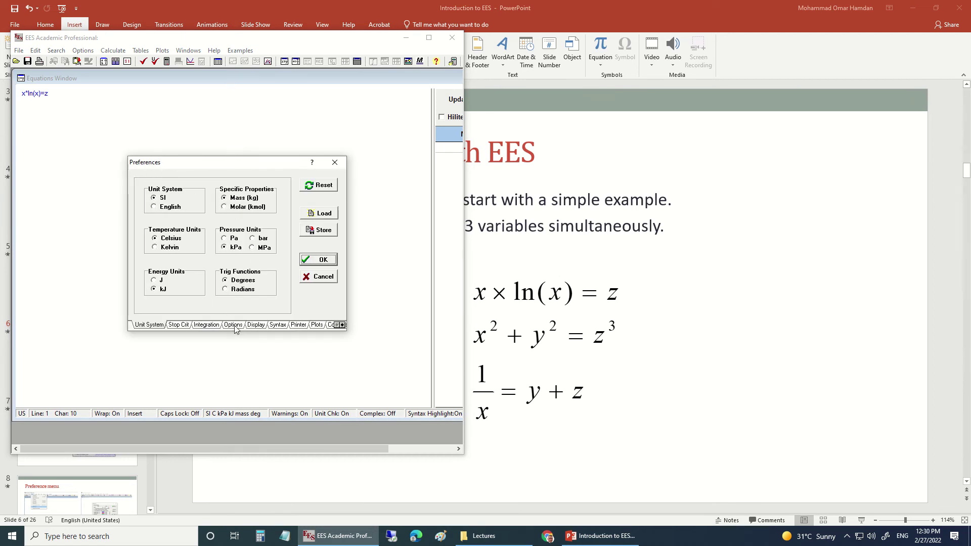
click(254, 325)
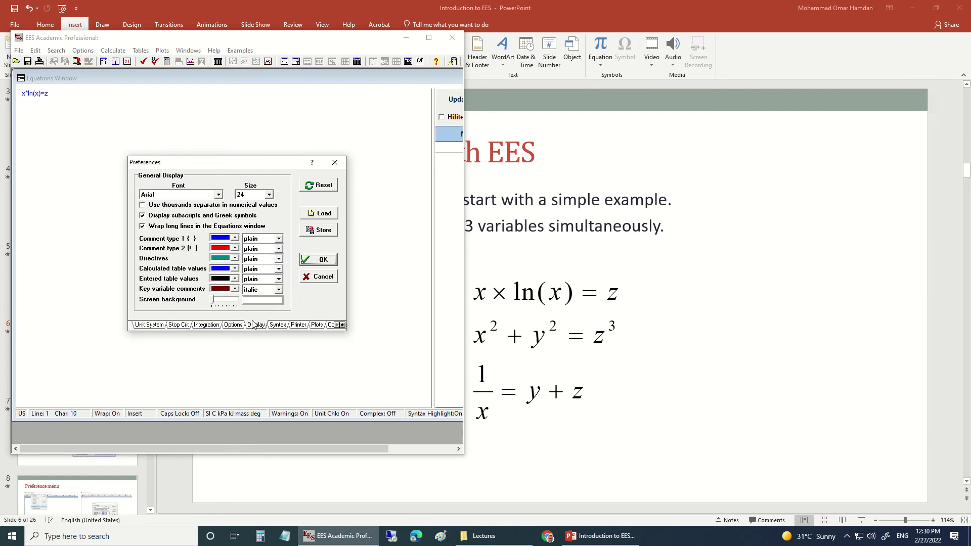
click(269, 195)
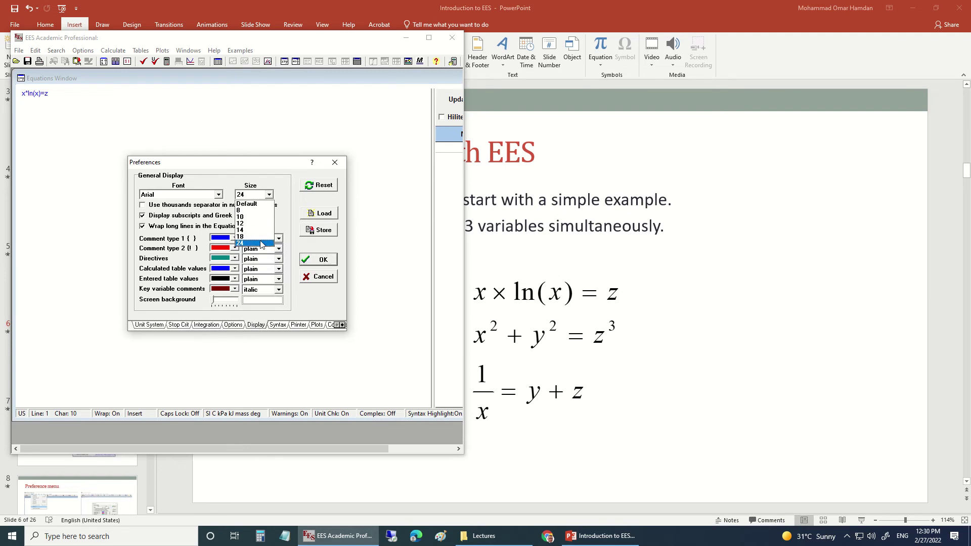
click(261, 244)
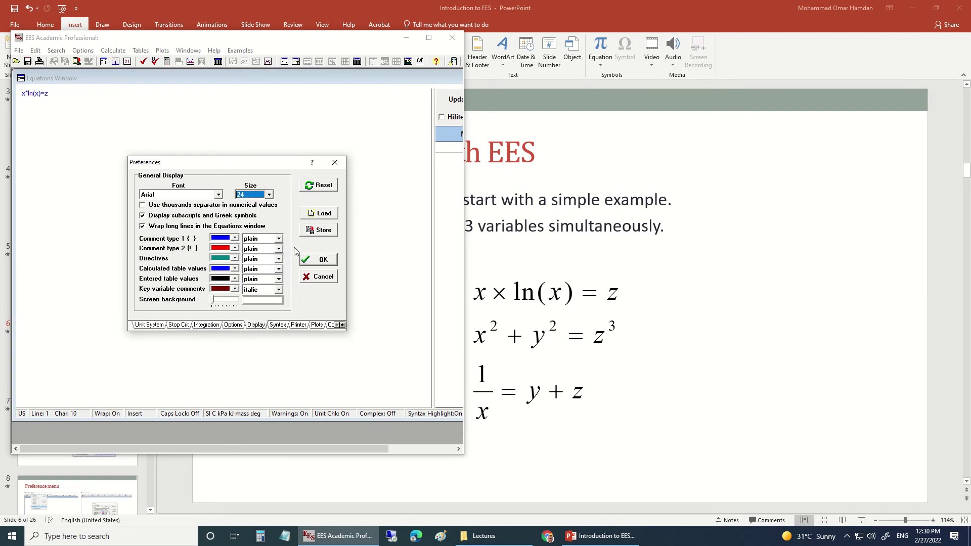
click(324, 260)
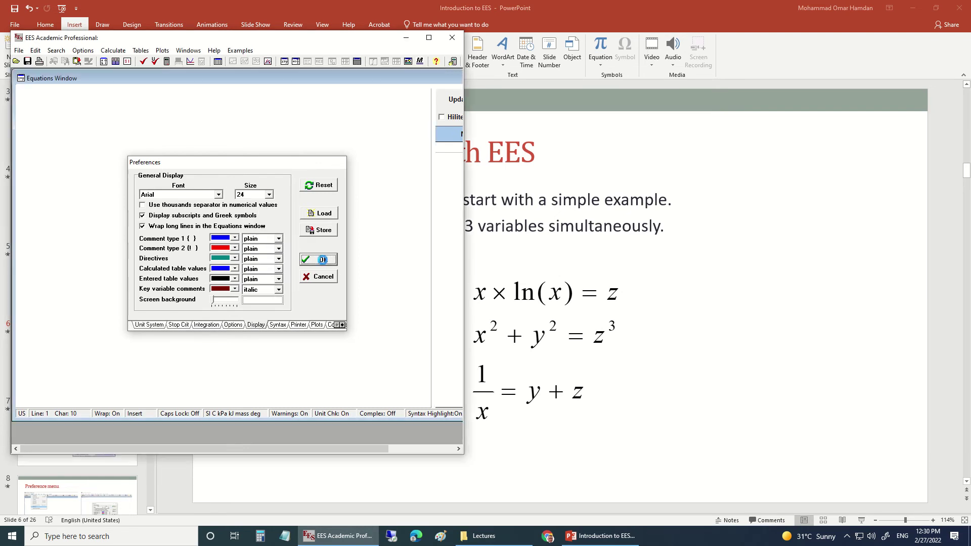
- Add the equations x^2+y^2=z^3 and 1/x=y+z on separate lines below the first equation
click(94, 104)
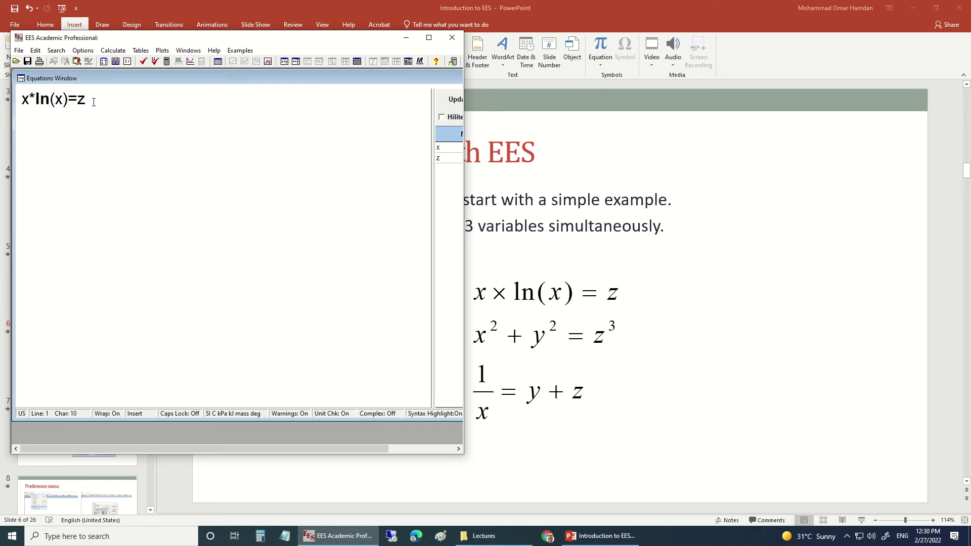
key(Return)
text(x^2+y^2=z^3)
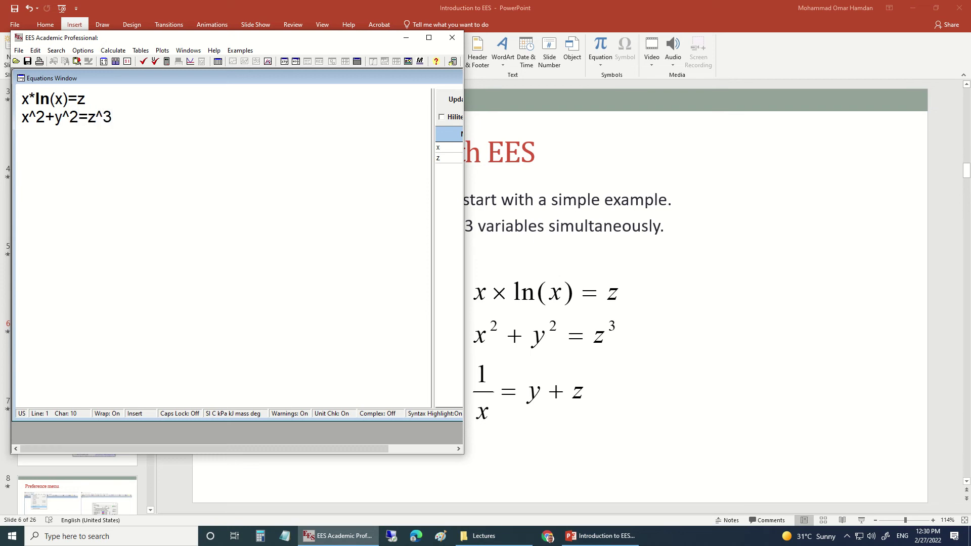
key(Return)
text(1/x=y+z)
- Check the equations for syntax errors and try to solve the system
click(144, 63)
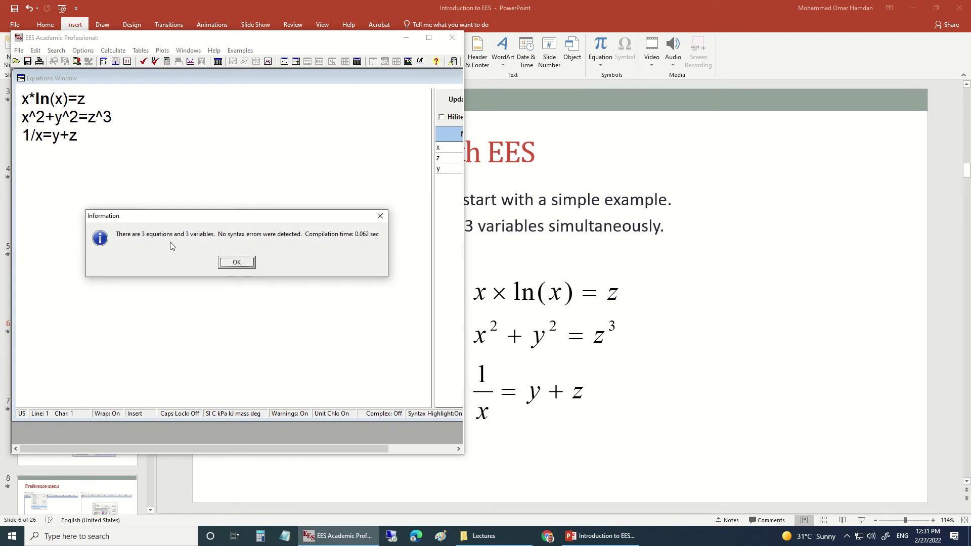
click(231, 261)
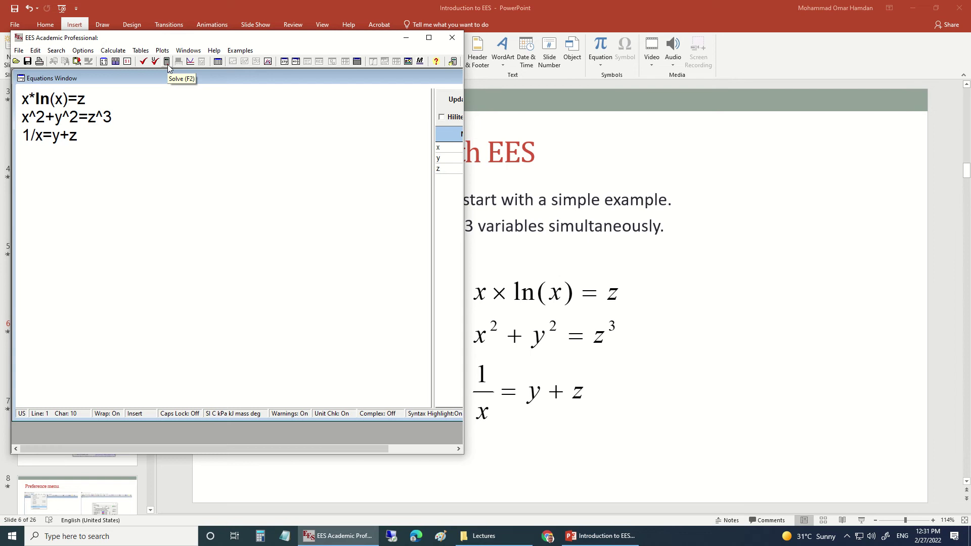
click(167, 62)
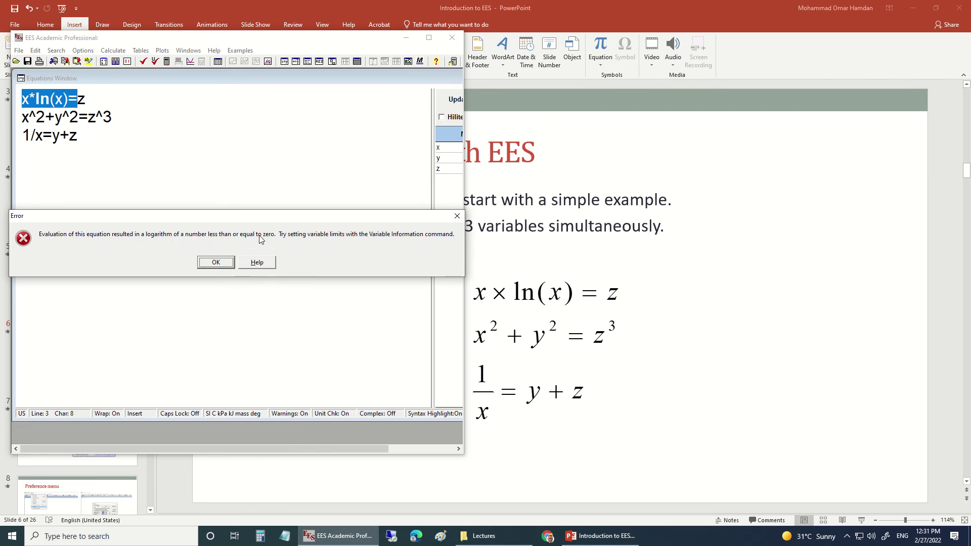
click(217, 263)
click(65, 99)
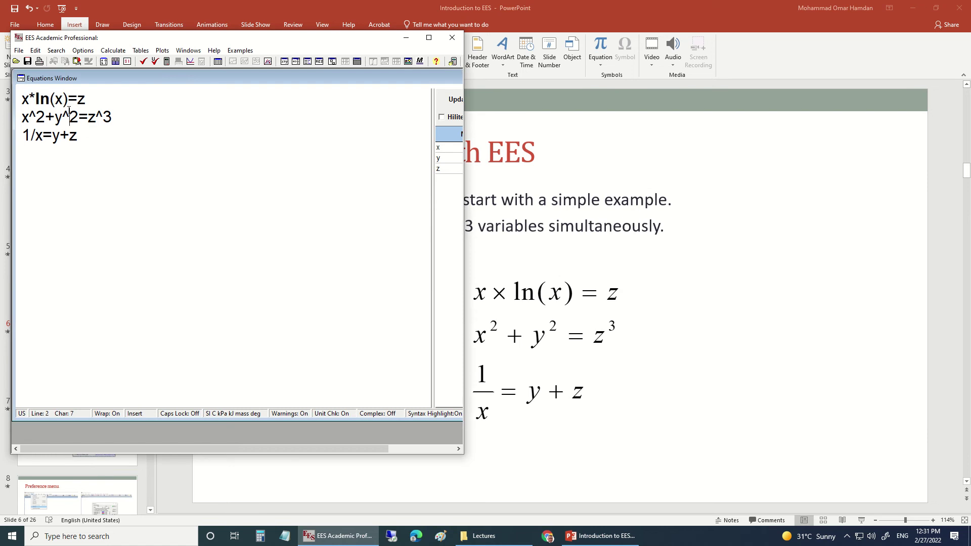
drag(64, 99, 40, 100)
click(59, 99)
- Set the lower limit of variable x to 0.0001 in the variable information
click(83, 50)
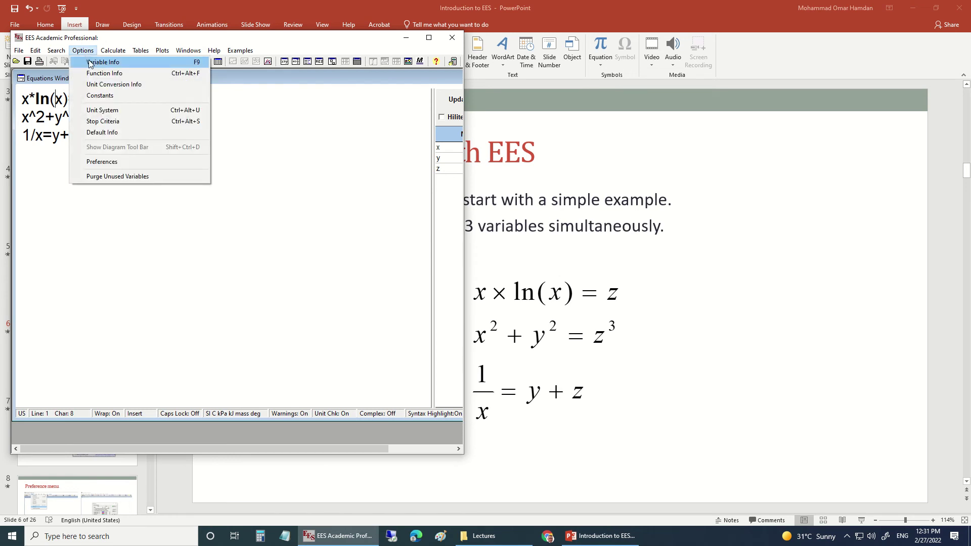
click(90, 64)
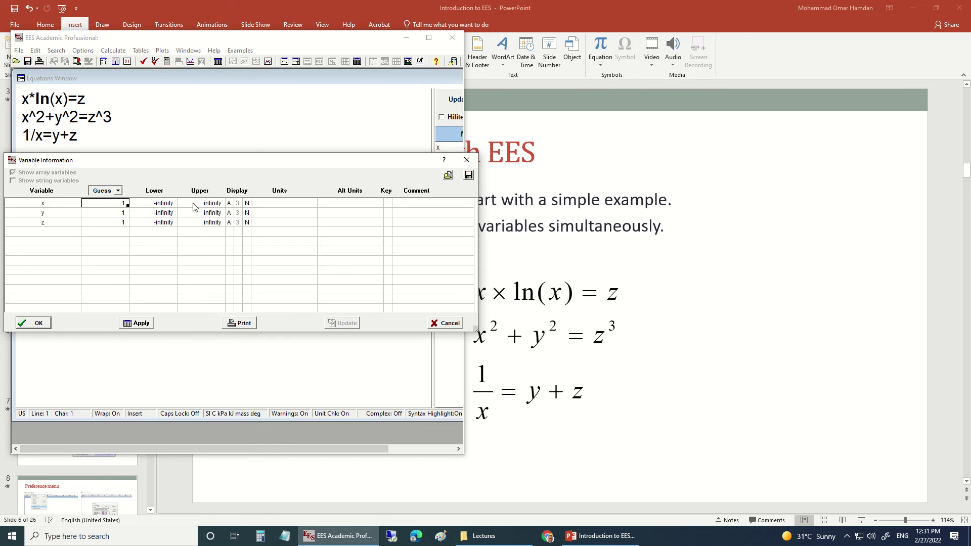
click(170, 205)
text(0.0001)
click(38, 325)
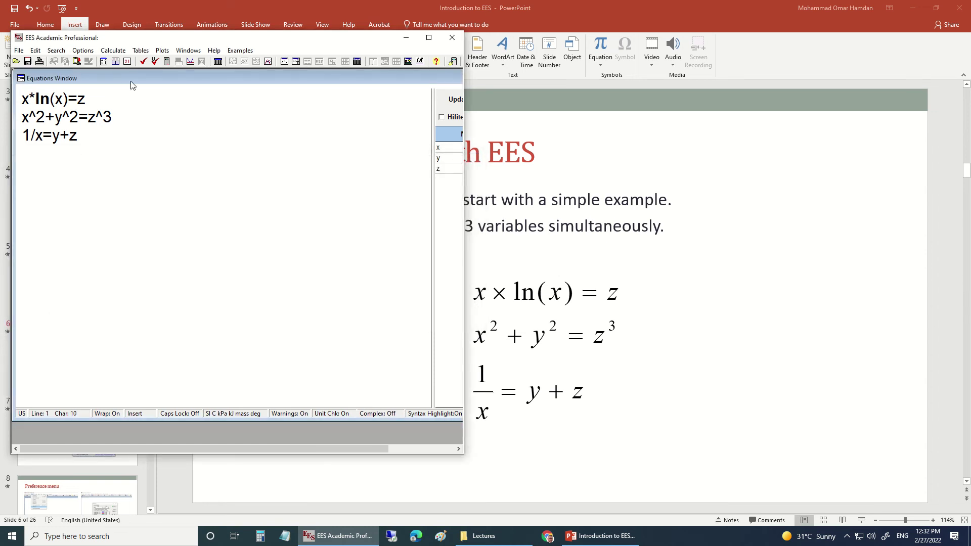
- Solve the equations, review the results in an enlarged Solution window and close it
click(166, 61)
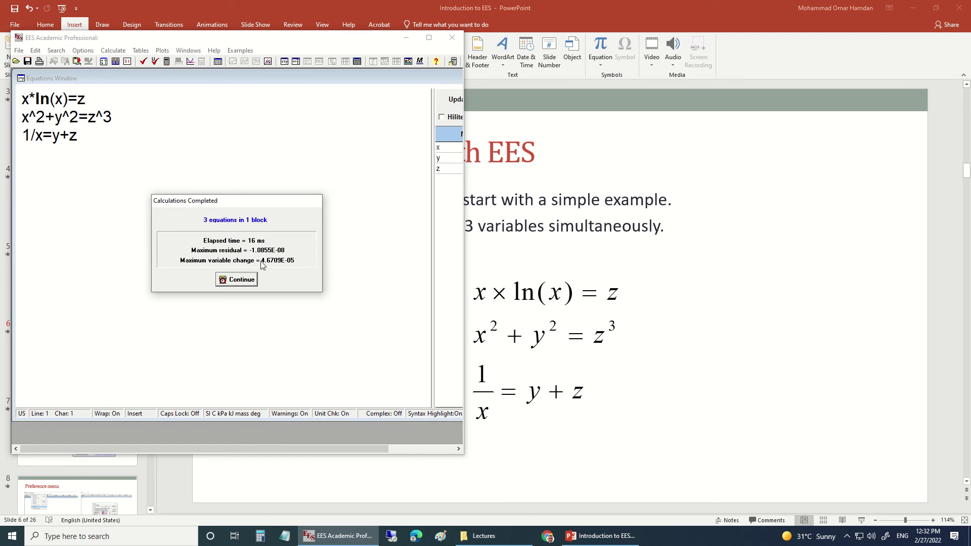
click(240, 281)
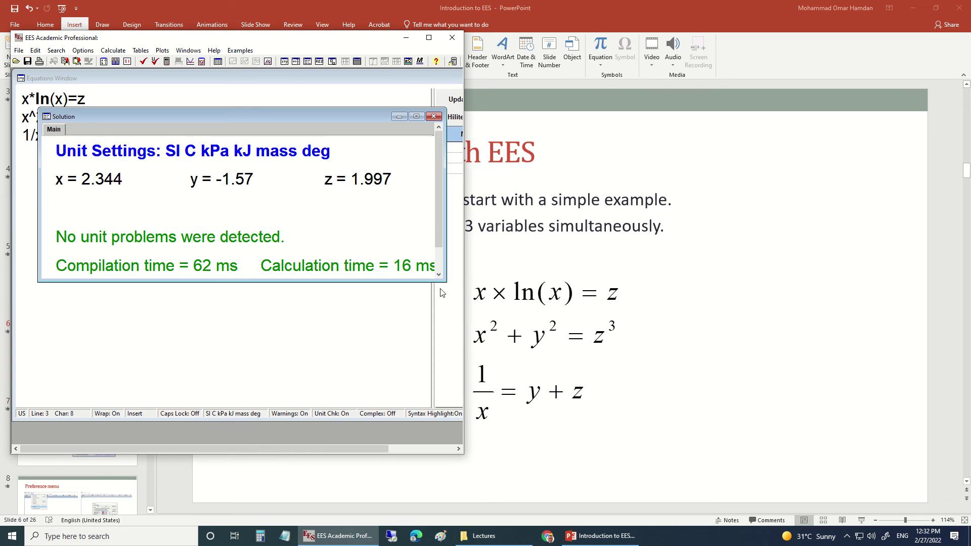
drag(448, 284, 461, 307)
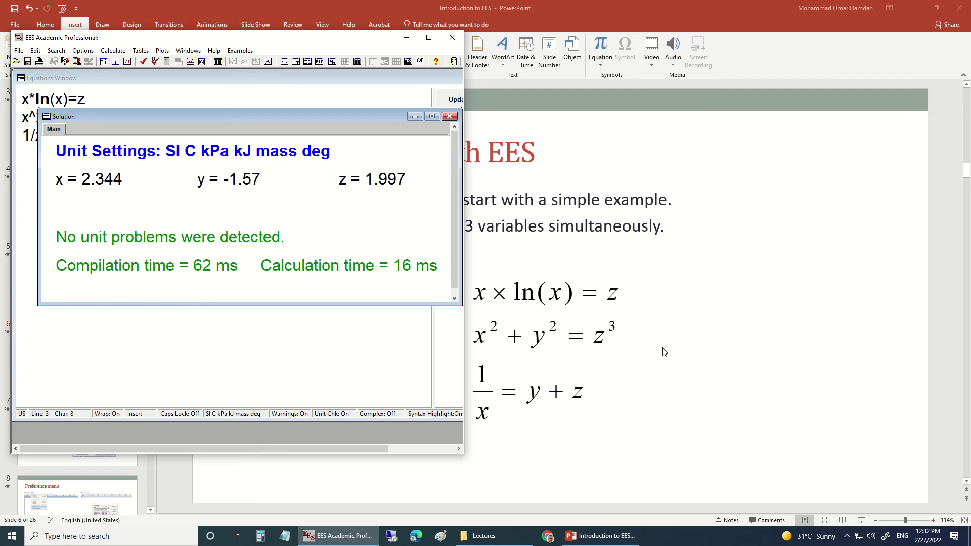
click(450, 116)
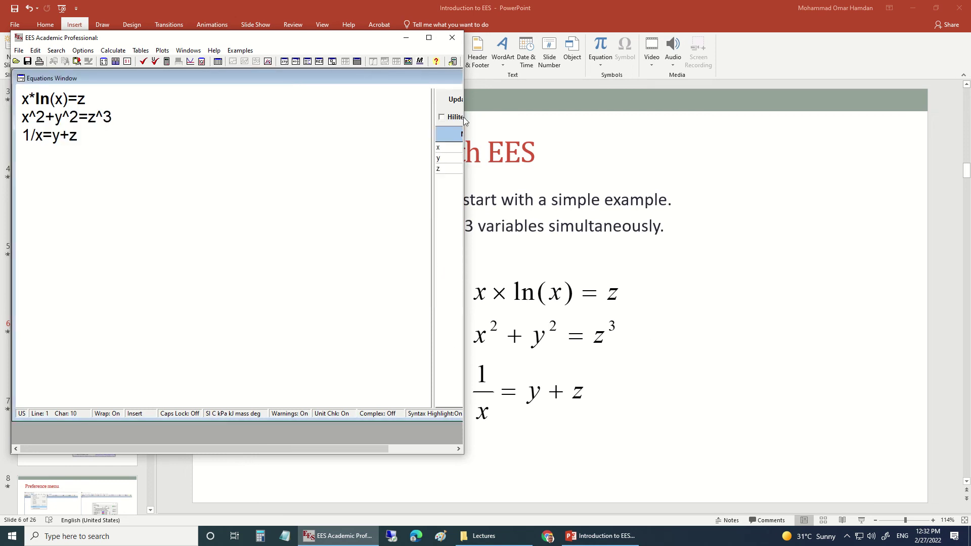
- Widen the EES window and turn the first equation, x*ln(x)=z, into a comment in curly braces
drag(465, 120, 646, 116)
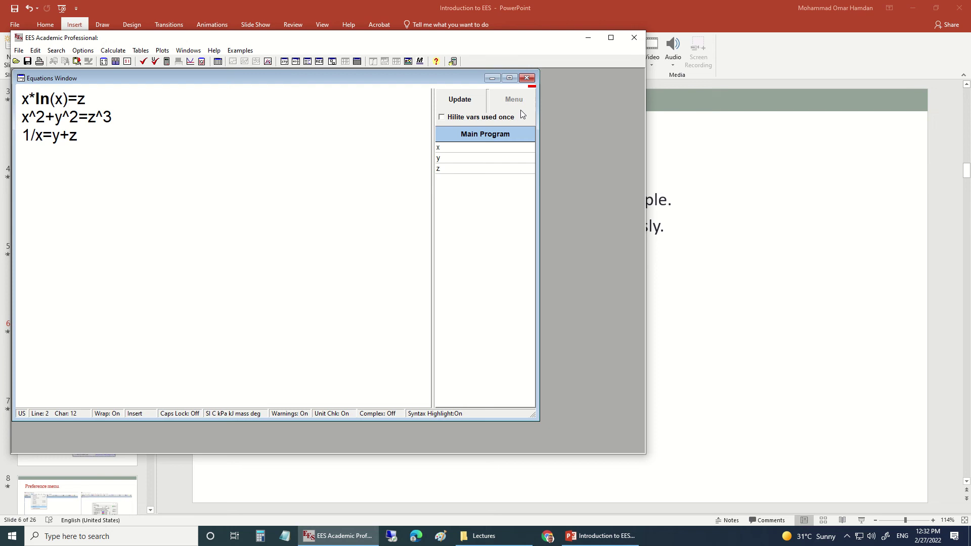
click(59, 108)
drag(92, 97, 21, 100)
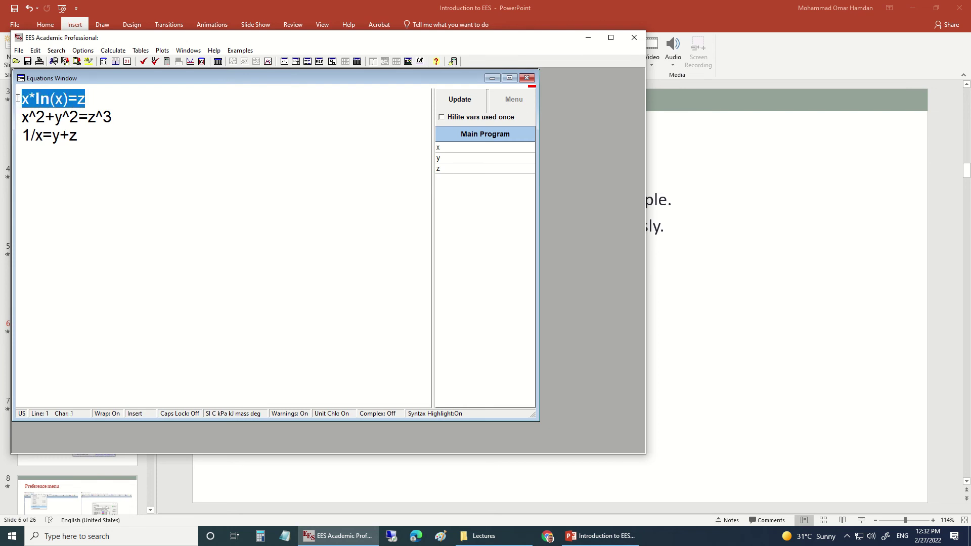
right_click(79, 105)
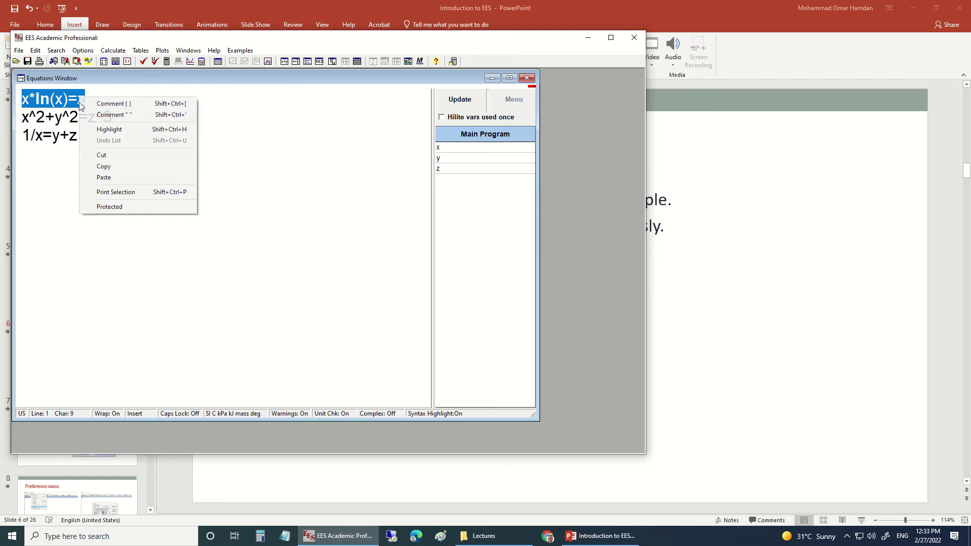
click(92, 105)
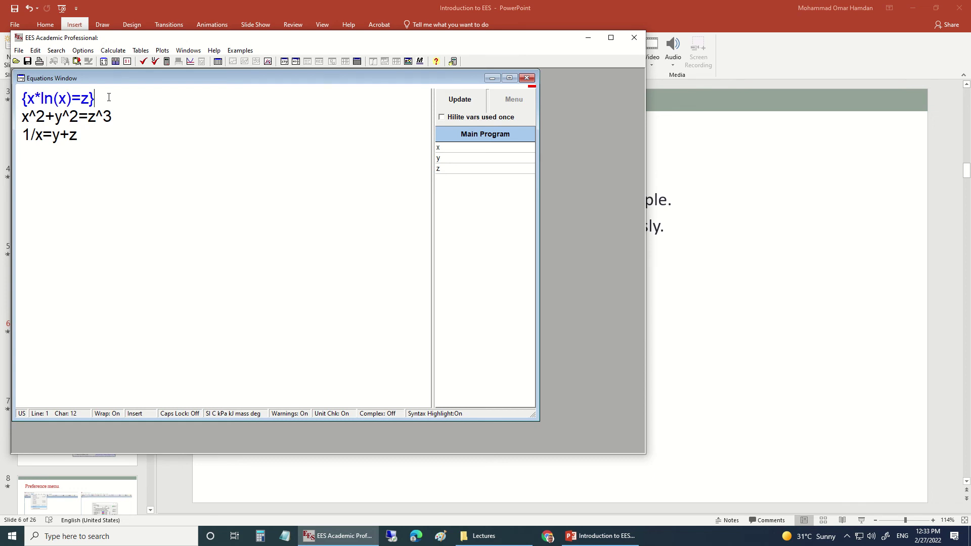
right_click(81, 97)
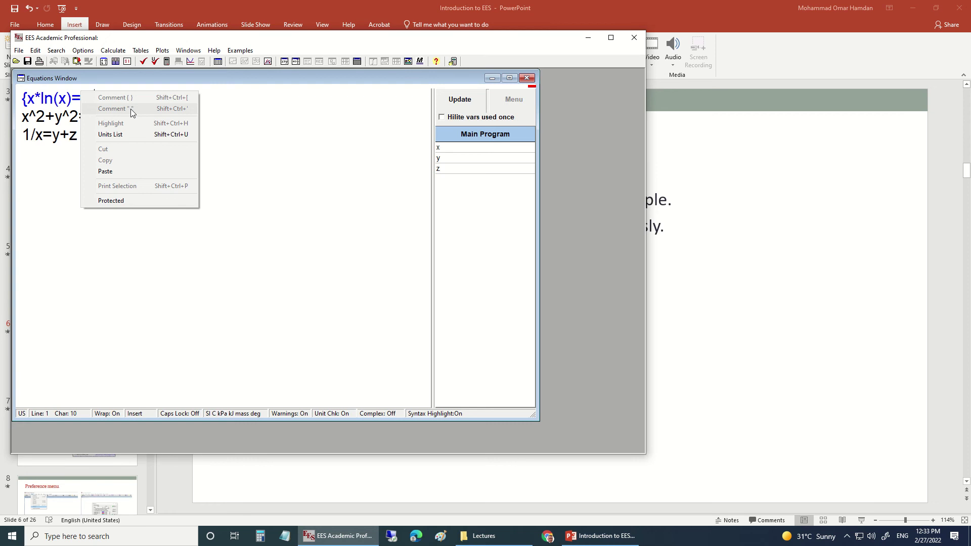
click(59, 99)
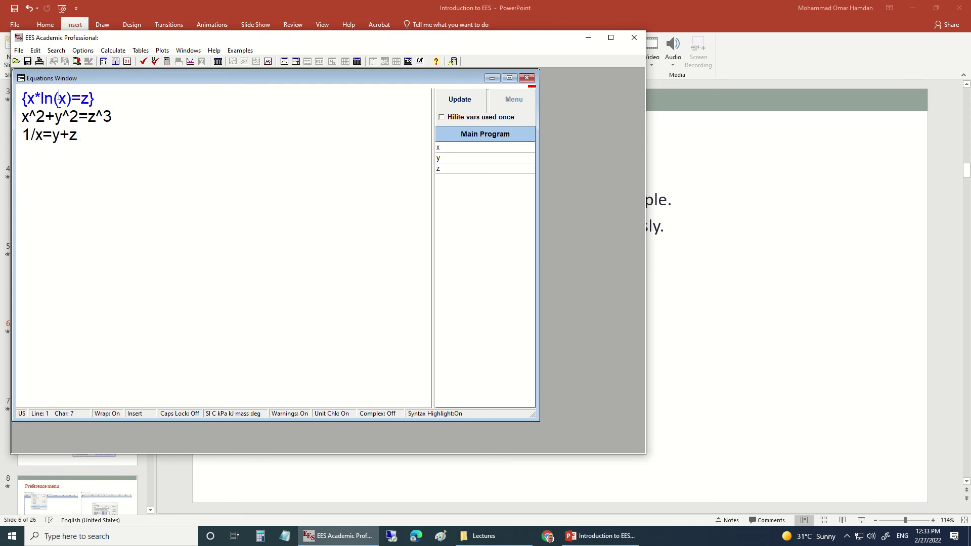
- Check the equations for syntax errors with the first equation commented out
click(144, 62)
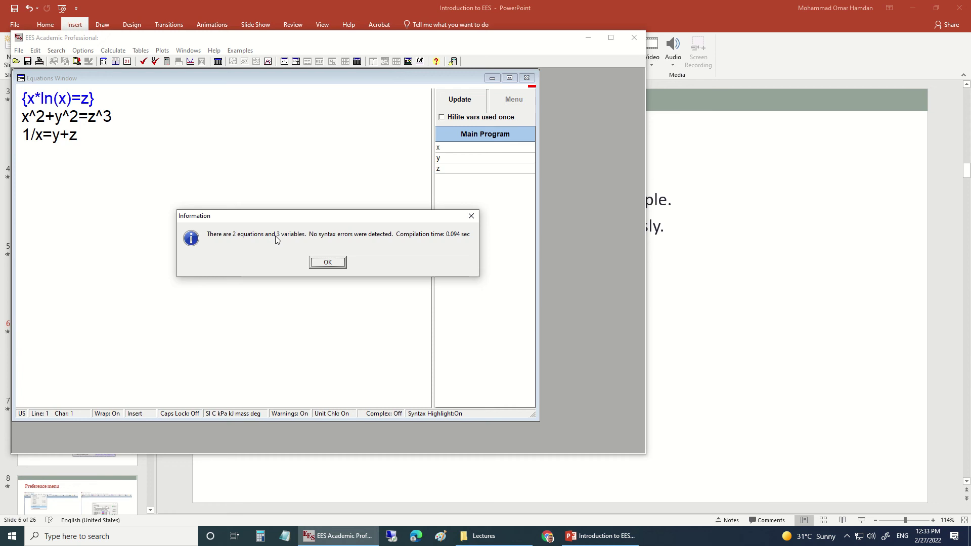
click(328, 263)
click(63, 133)
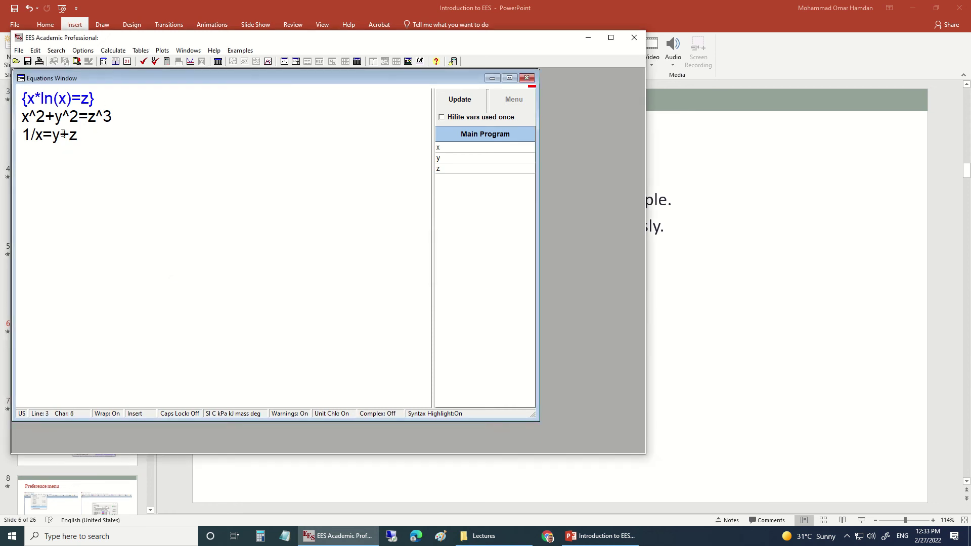
click(125, 91)
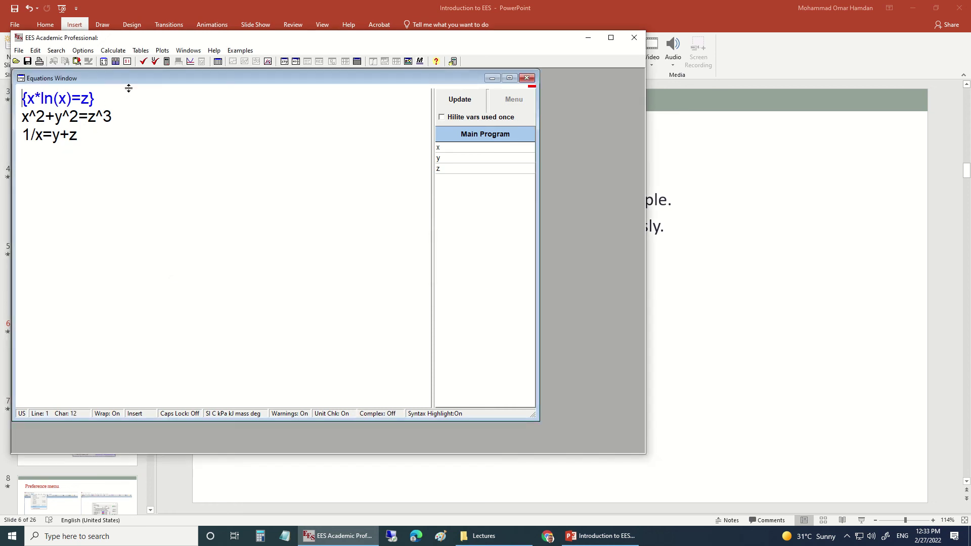
- Create a parametric table with 10 runs for x, y and z, and resize its window to fit all the runs
click(141, 51)
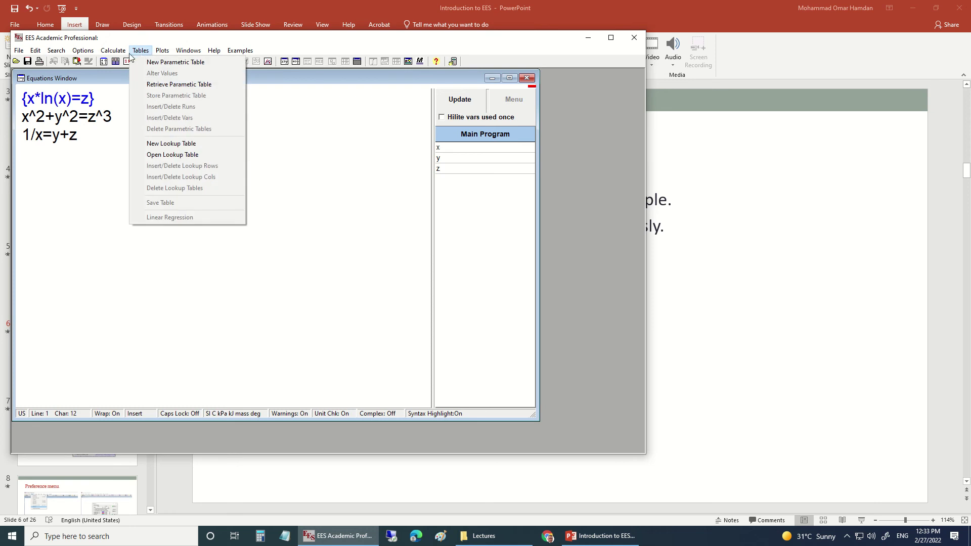
click(154, 62)
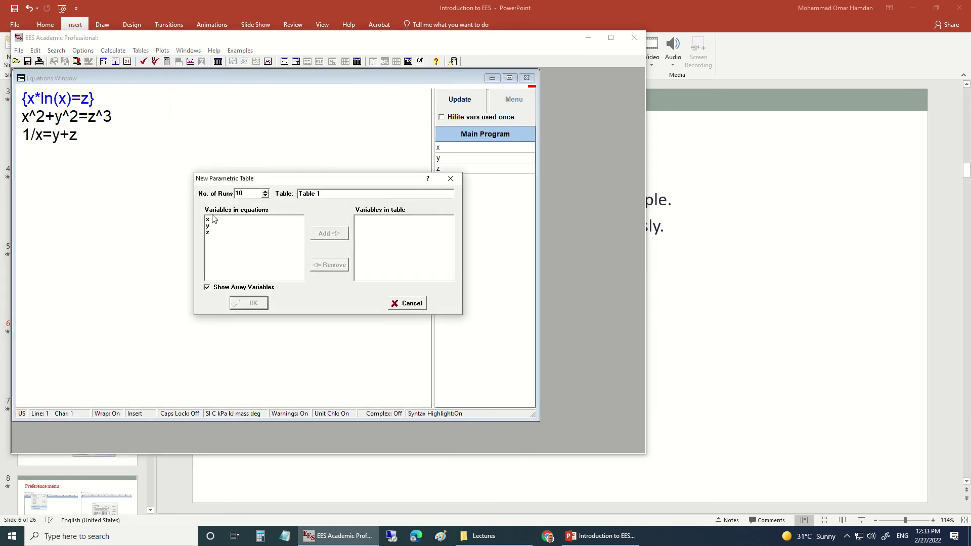
drag(215, 220, 221, 232)
click(337, 234)
click(245, 303)
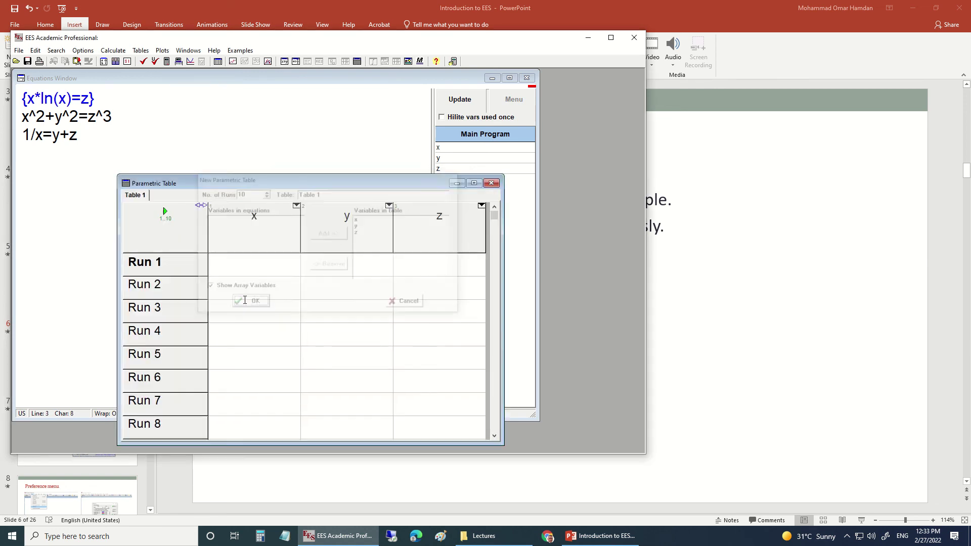
drag(258, 183, 277, 103)
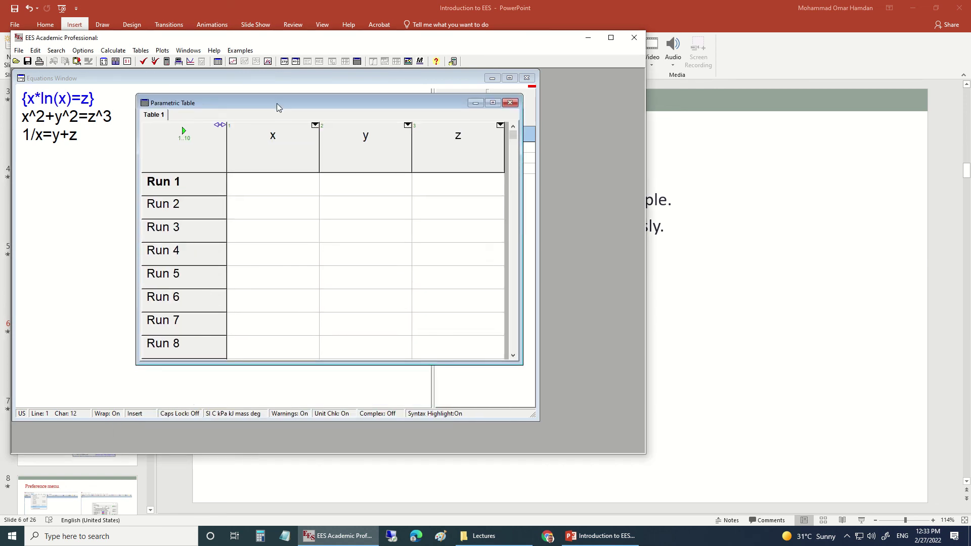
drag(268, 364, 264, 402)
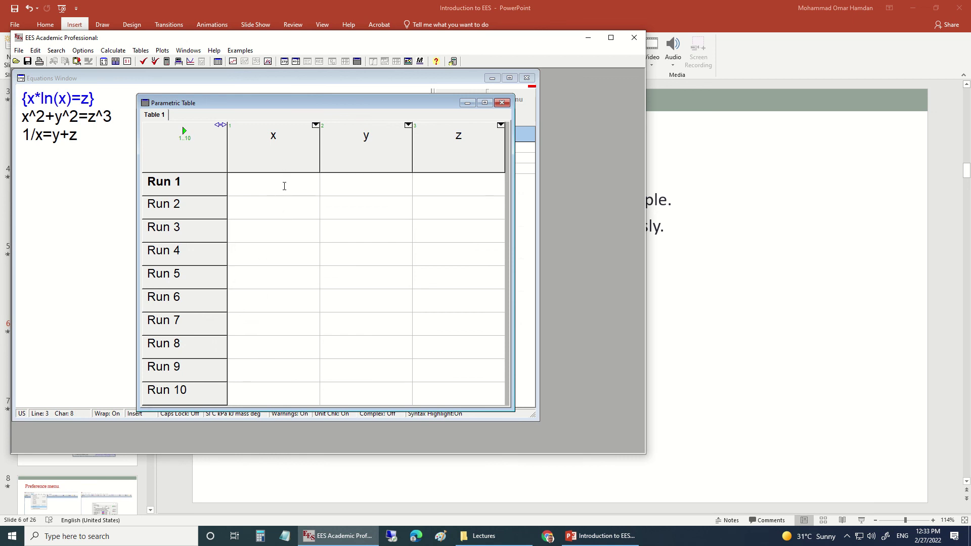
- Fill the x column for runs 1 to 10 with linearly spaced values from 0.0001 to 100 and solve the table
click(316, 125)
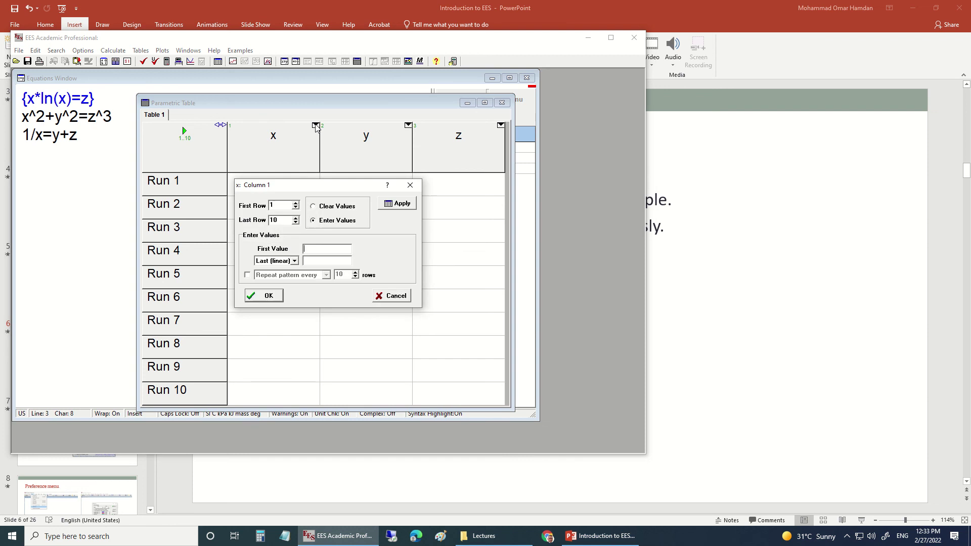
click(313, 248)
text(0.0001)
text(100)
click(294, 260)
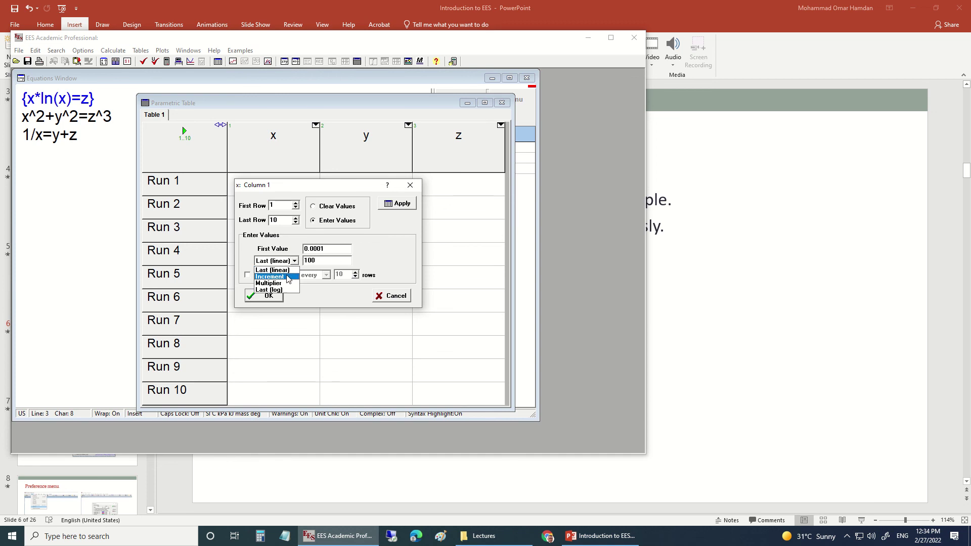
click(244, 257)
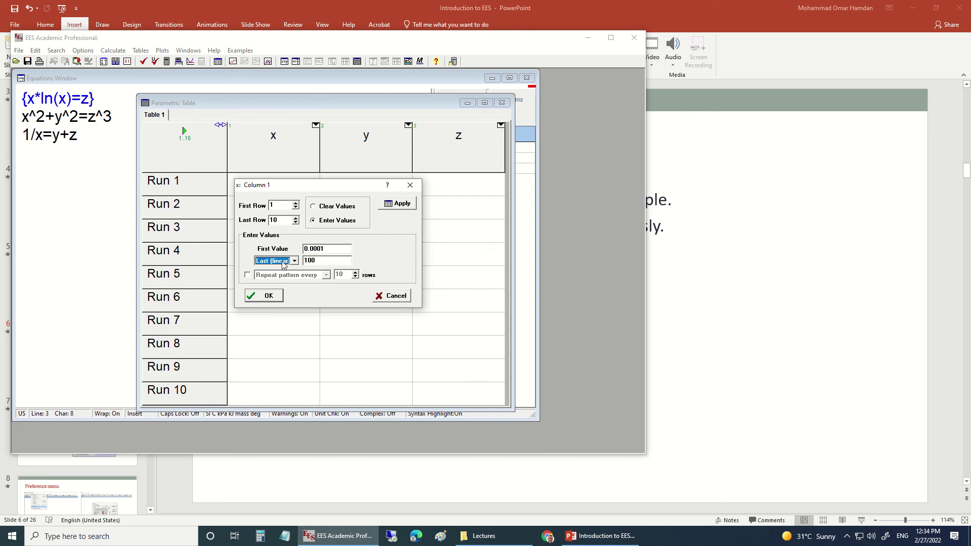
click(268, 299)
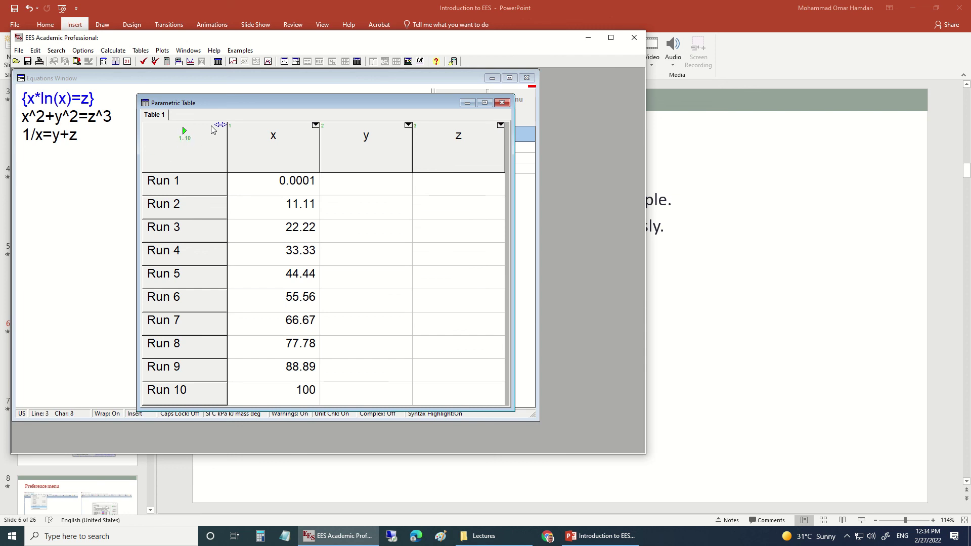
click(184, 131)
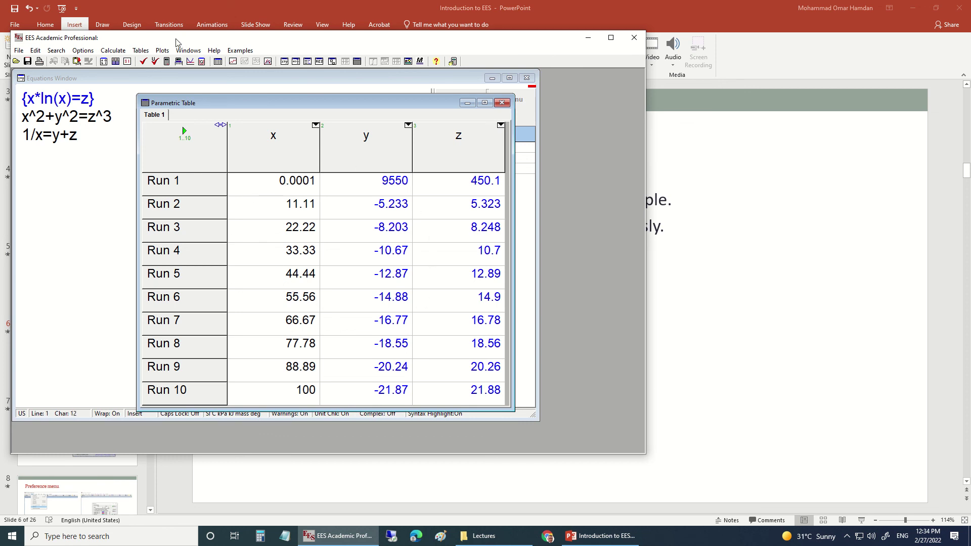
- Create an X-Y plot of y and z against x from Table 1, review it and close the plot window
click(163, 54)
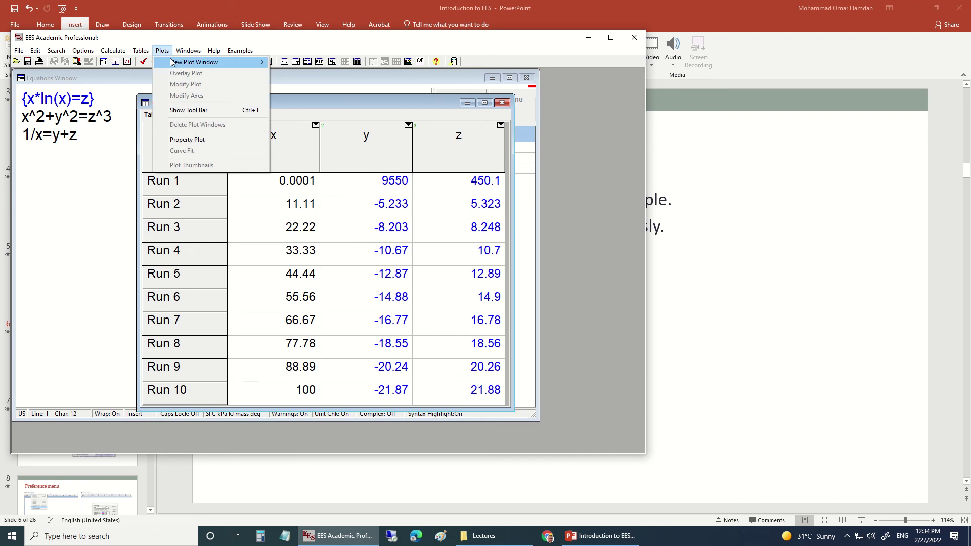
mouse_move(174, 63)
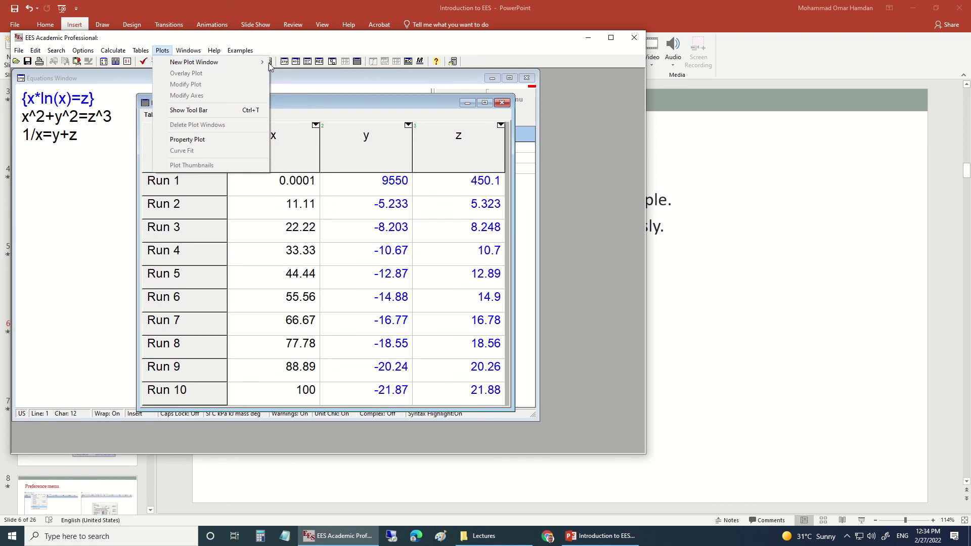
mouse_move(267, 67)
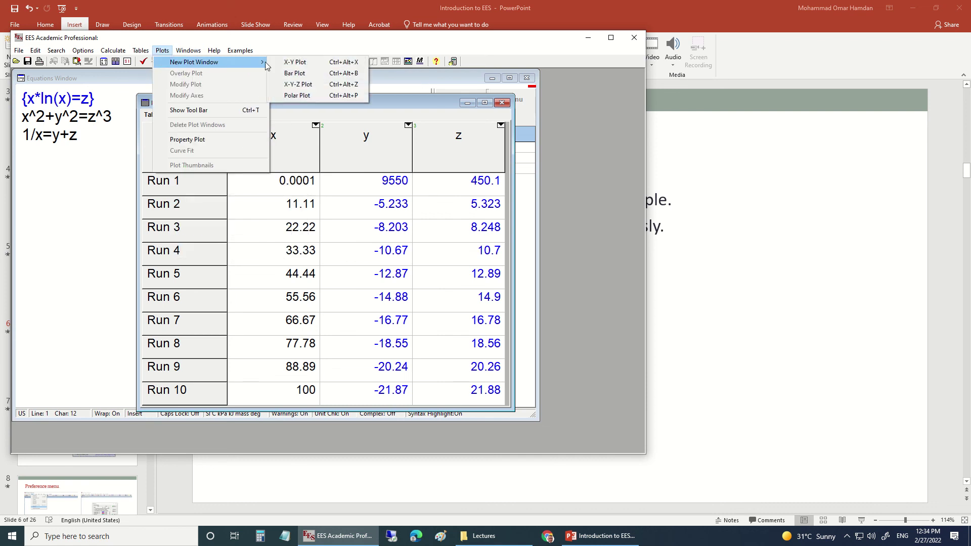
click(295, 62)
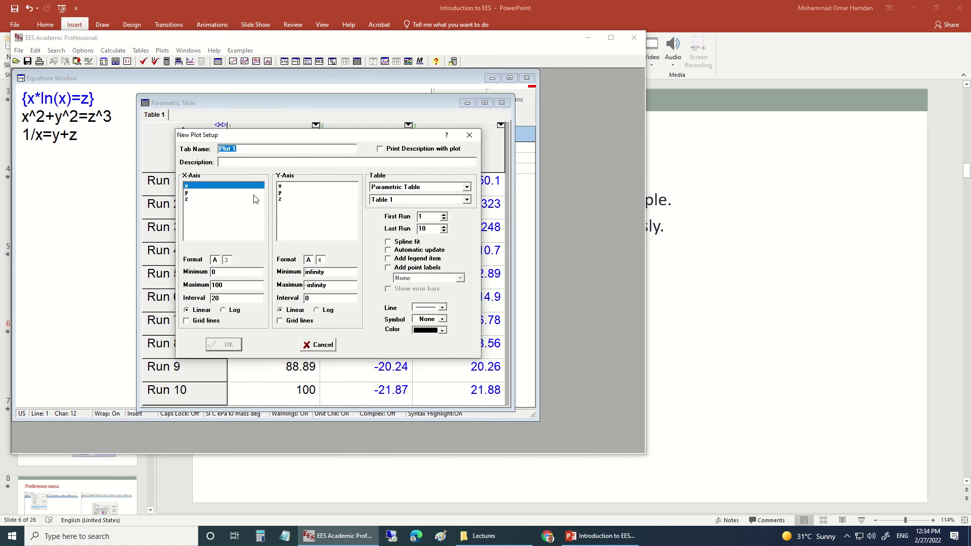
click(288, 193)
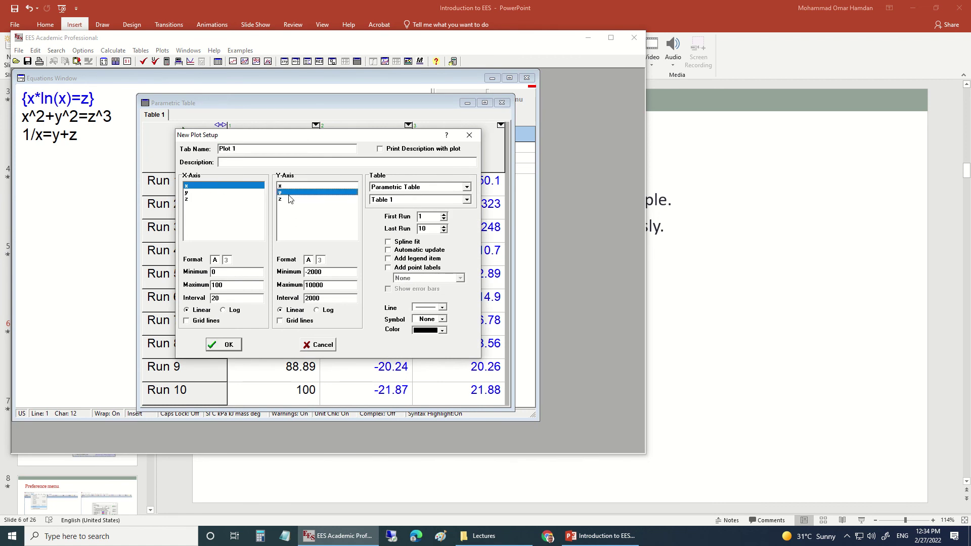
ctrl+click(290, 199)
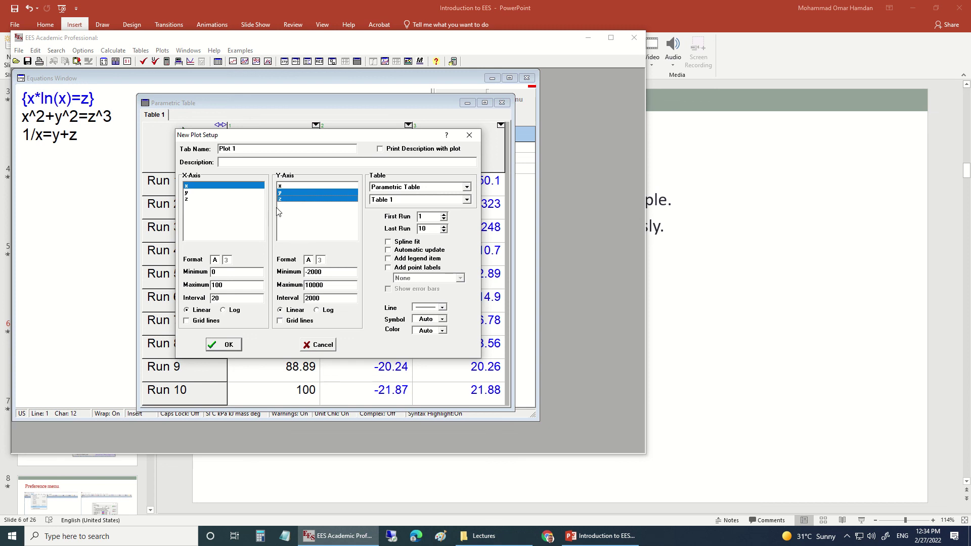
click(226, 346)
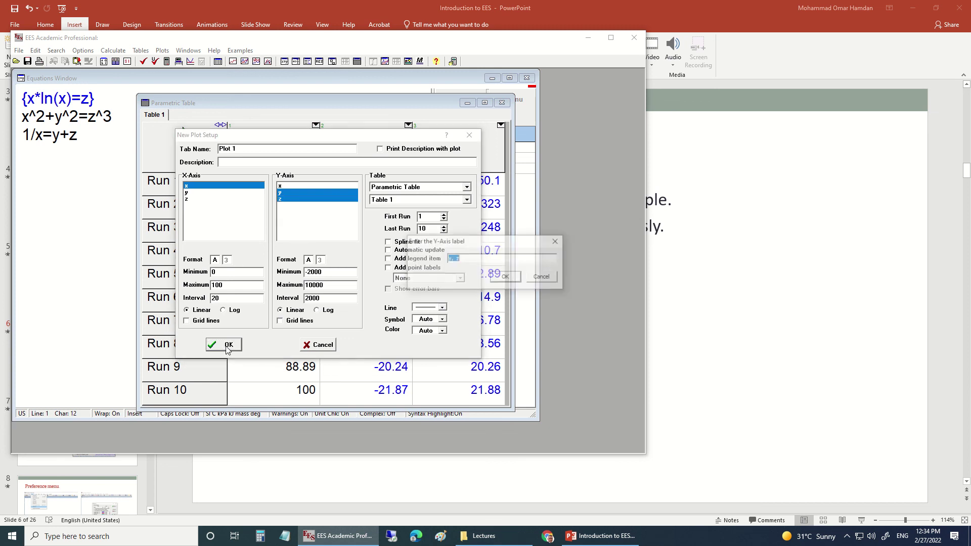
click(513, 280)
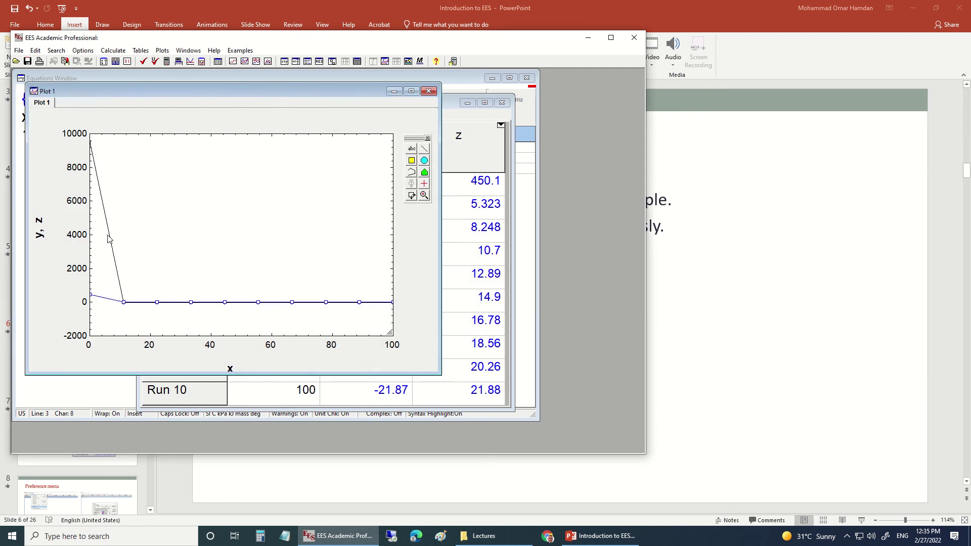
drag(213, 90, 248, 117)
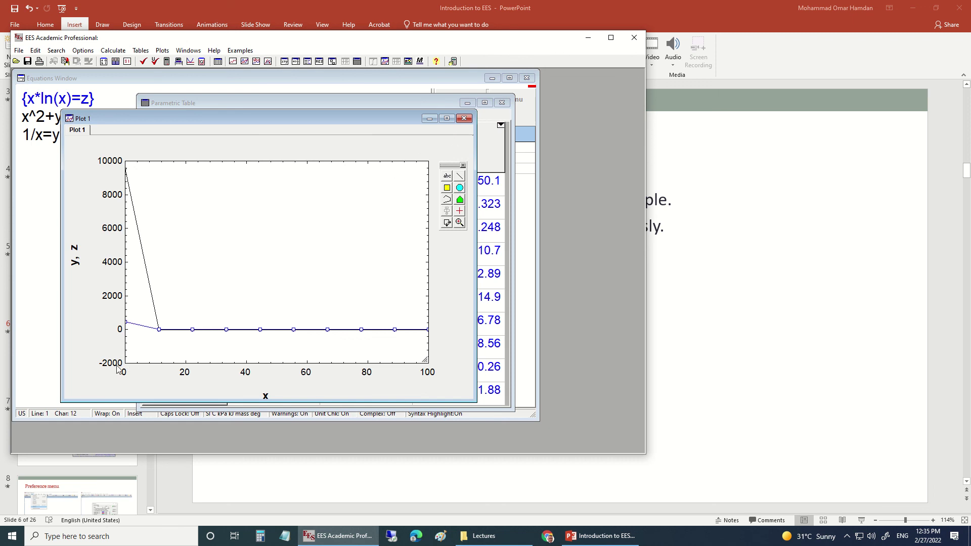
click(464, 118)
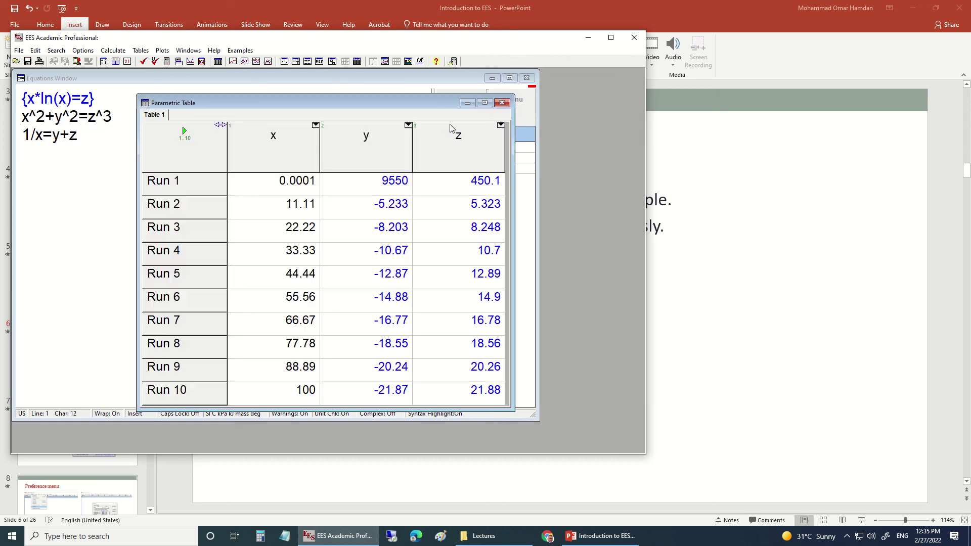
- Set x in Run 1 to 2 and solve the parametric table again
click(289, 186)
click(289, 186)
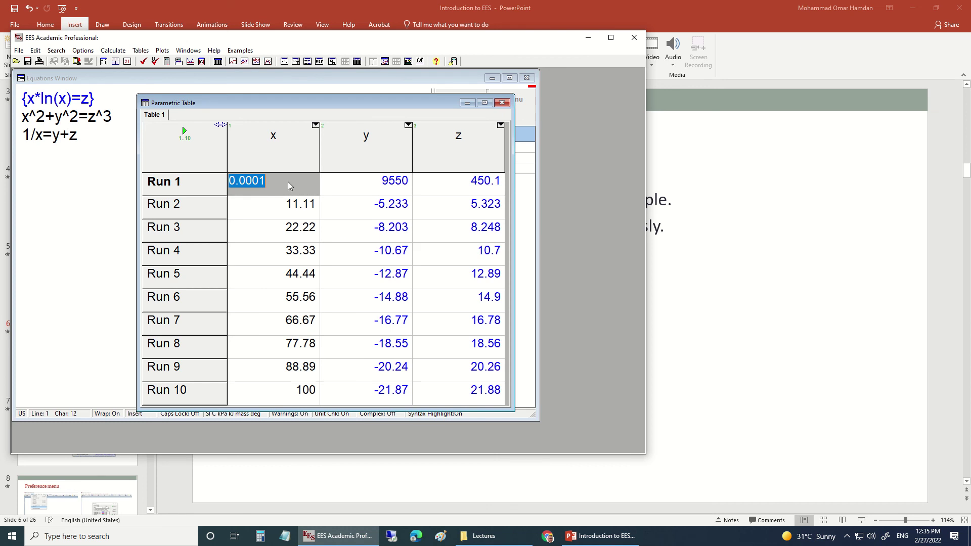
text(2)
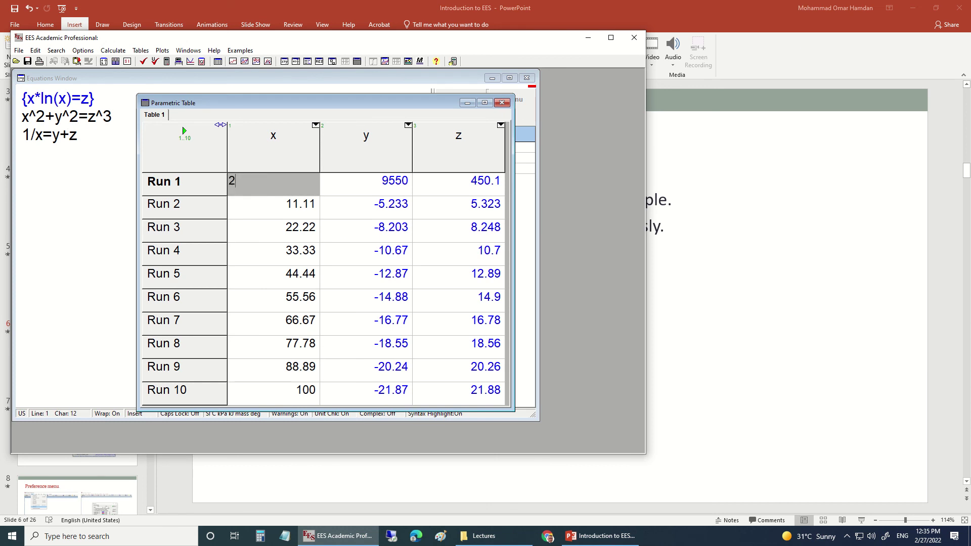
key(Return)
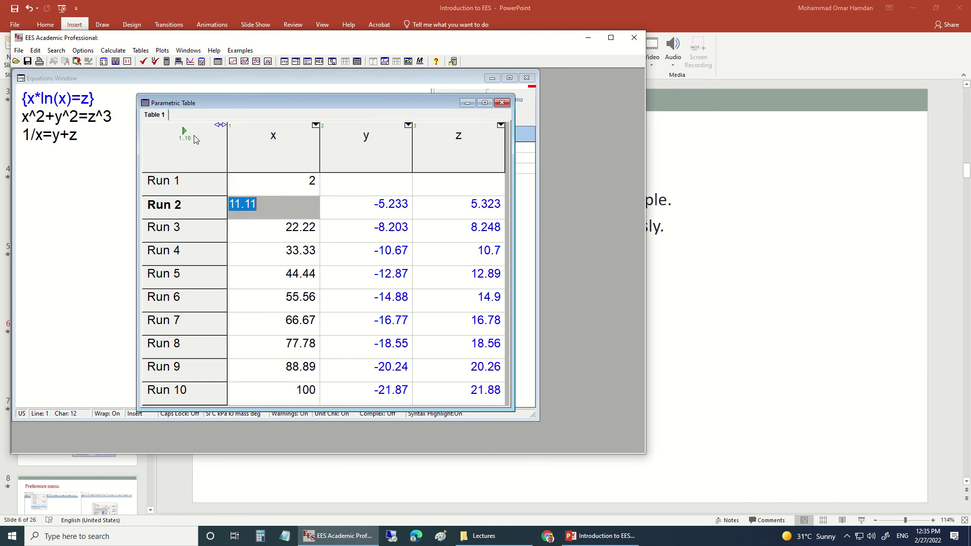
click(185, 132)
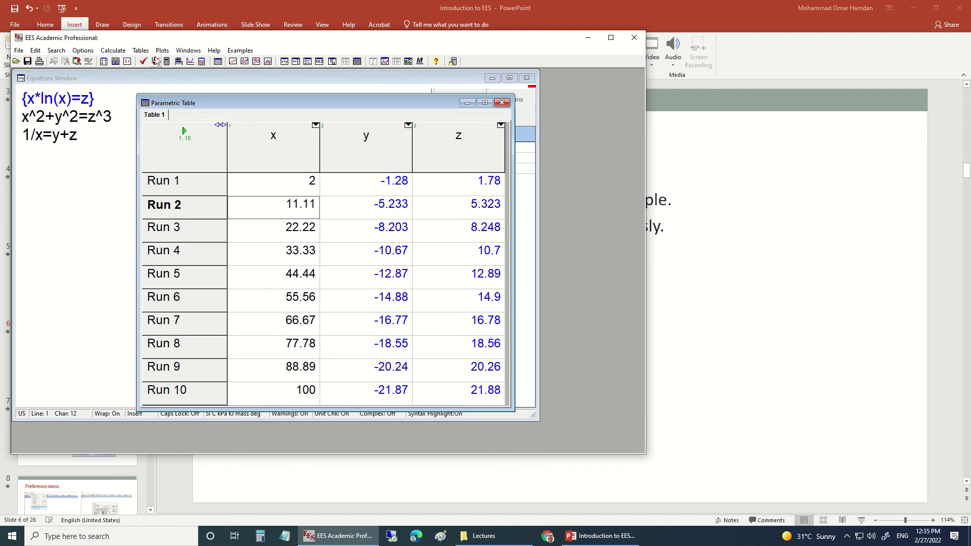
- Create a second X-Y plot of y and z against x from Table 1 and compare it with Plot 1
click(162, 51)
mouse_move(170, 63)
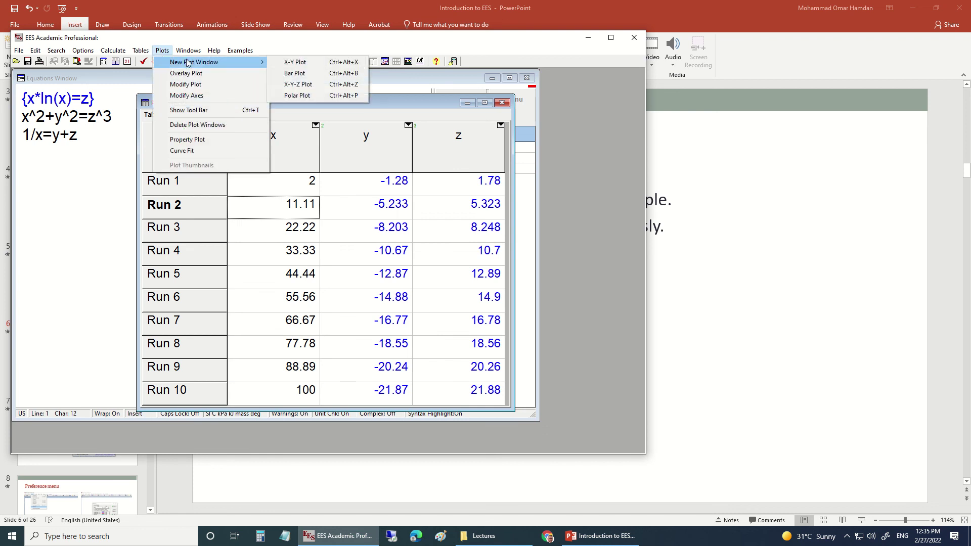
click(296, 65)
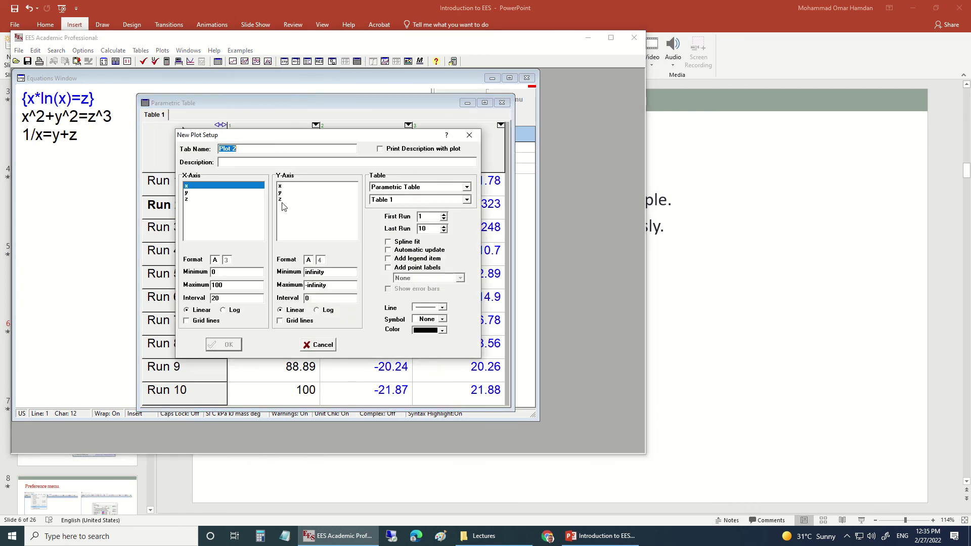
click(281, 192)
ctrl+click(281, 199)
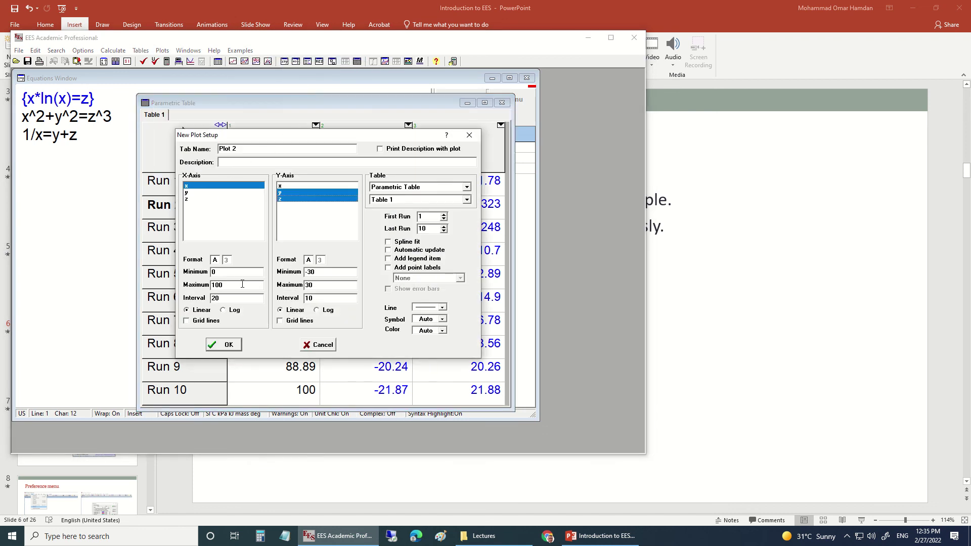
click(228, 345)
click(506, 277)
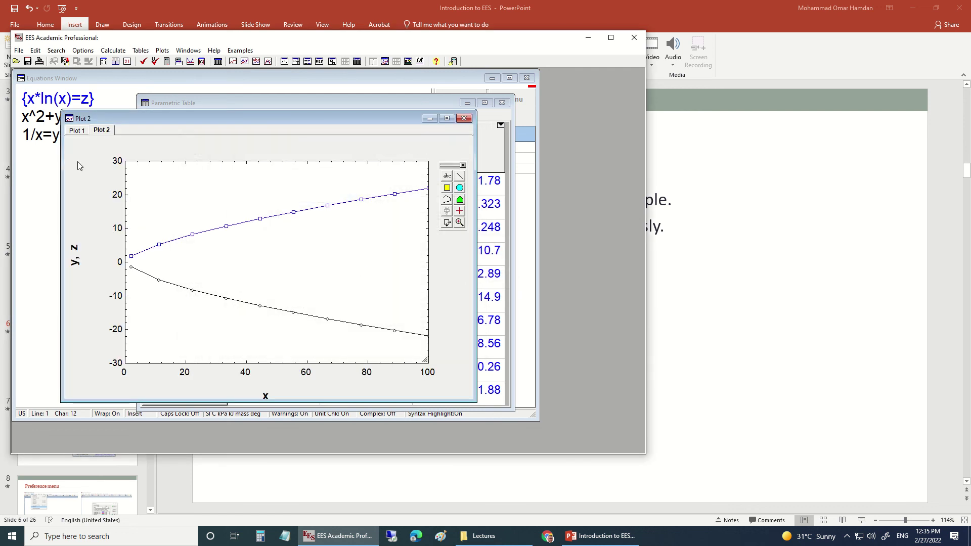
click(75, 133)
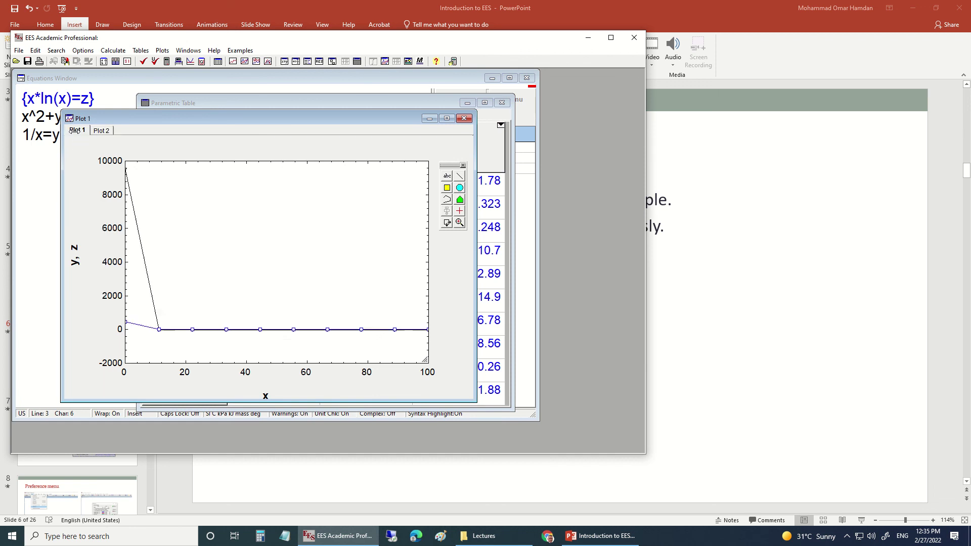
click(101, 131)
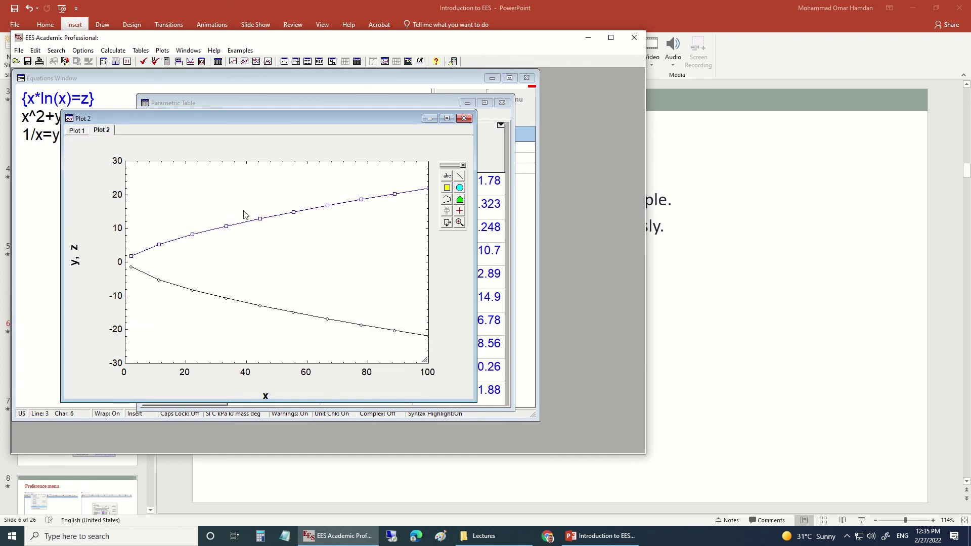